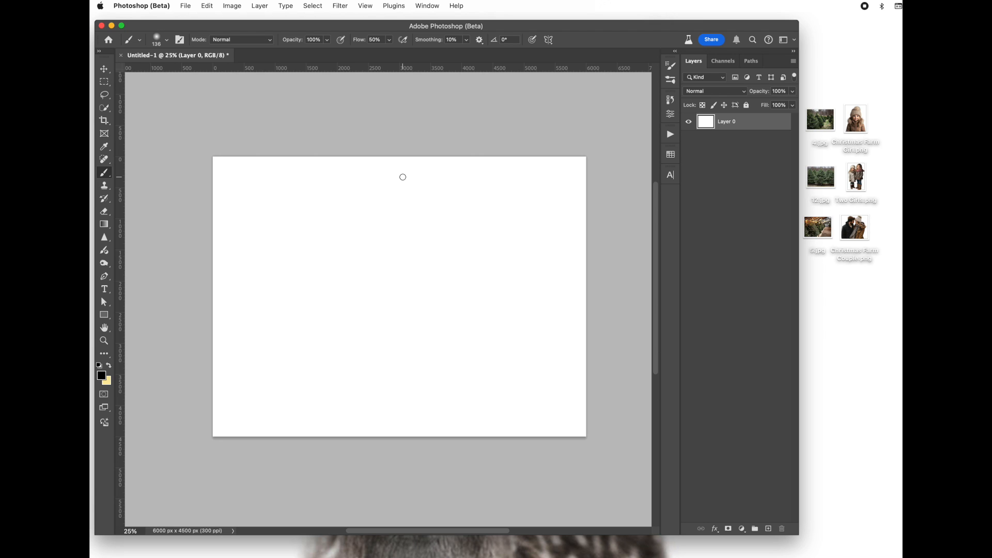
Place 4.jpg from the desktop into the blank document as a full-canvas background.
scroll(402, 176, left, 3)
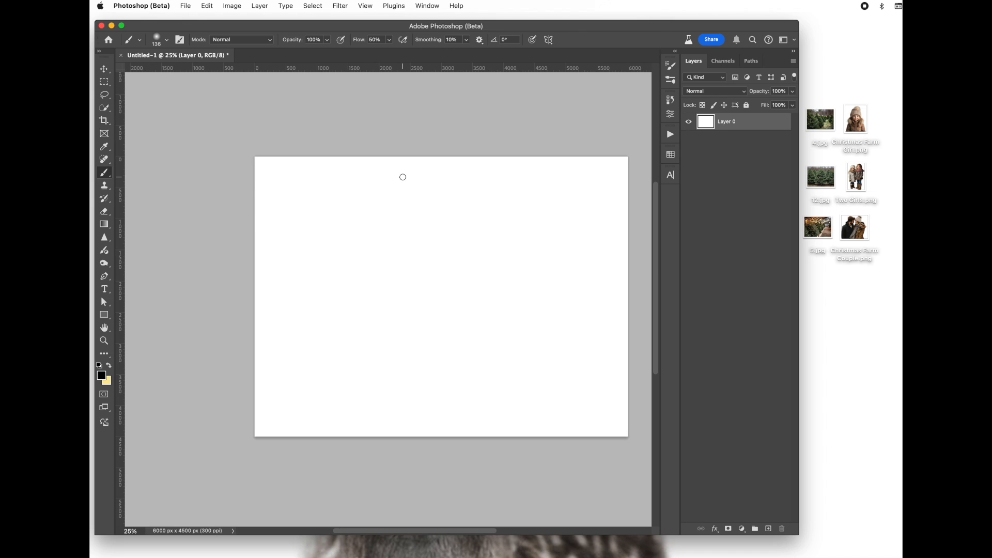
scroll(419, 175, right, 3)
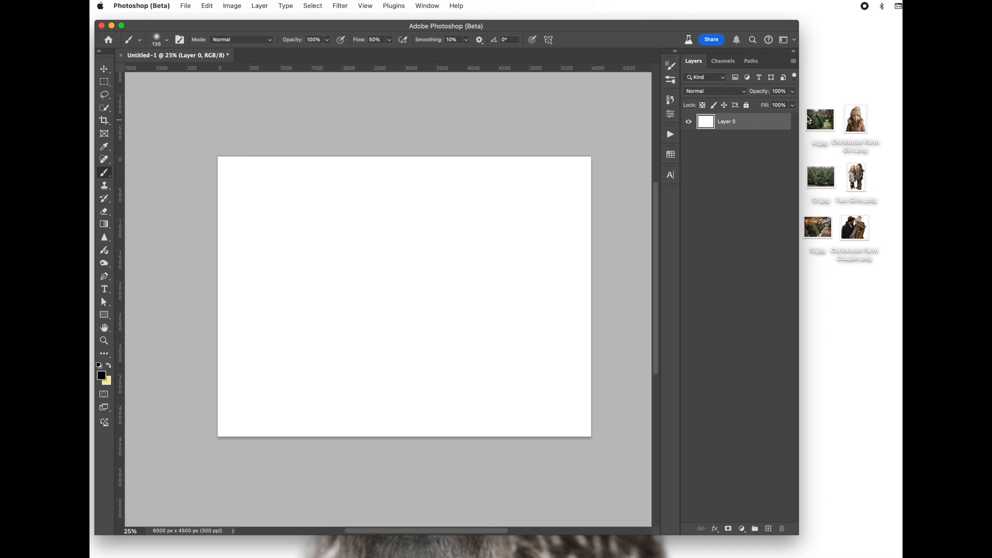
drag(820, 120, 403, 273)
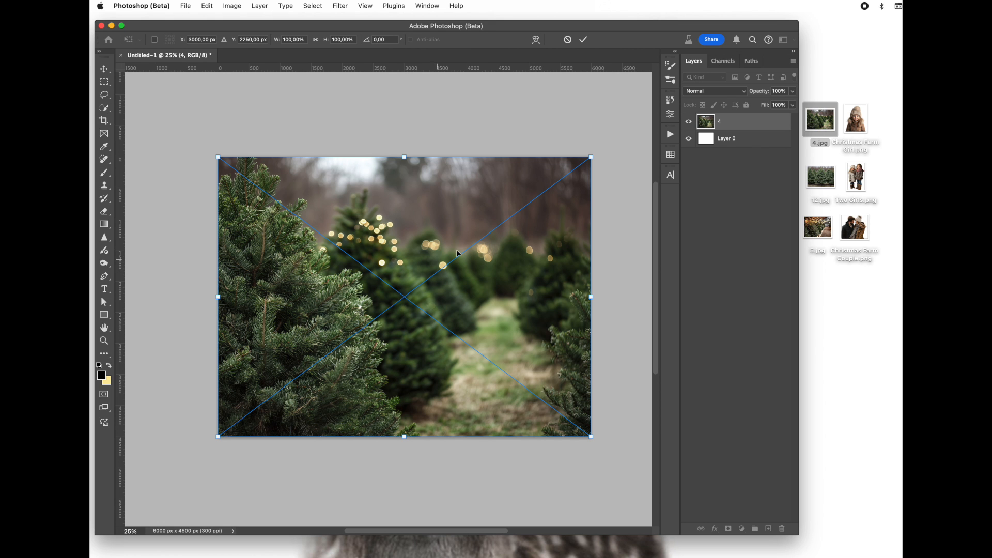
click(584, 41)
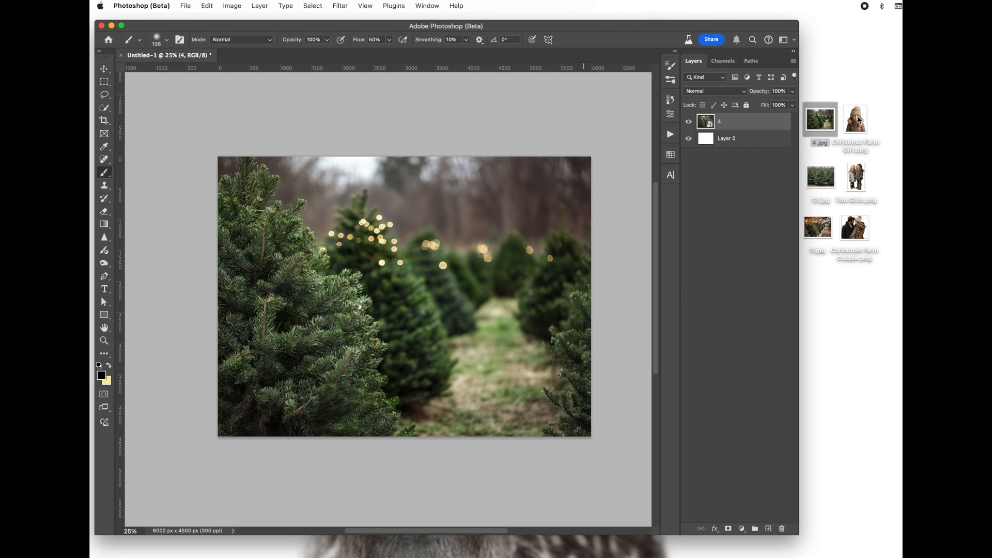
Place Christmas Farm Girl.png over the right half of the background, aligned to the lower edge and scaled to about 105.89%.
drag(859, 121, 501, 243)
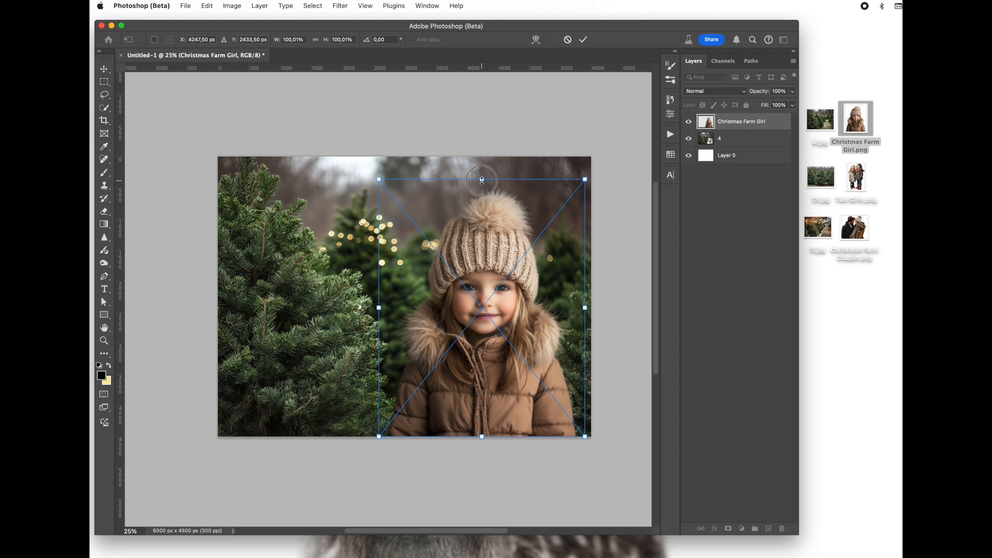
drag(482, 180, 482, 165)
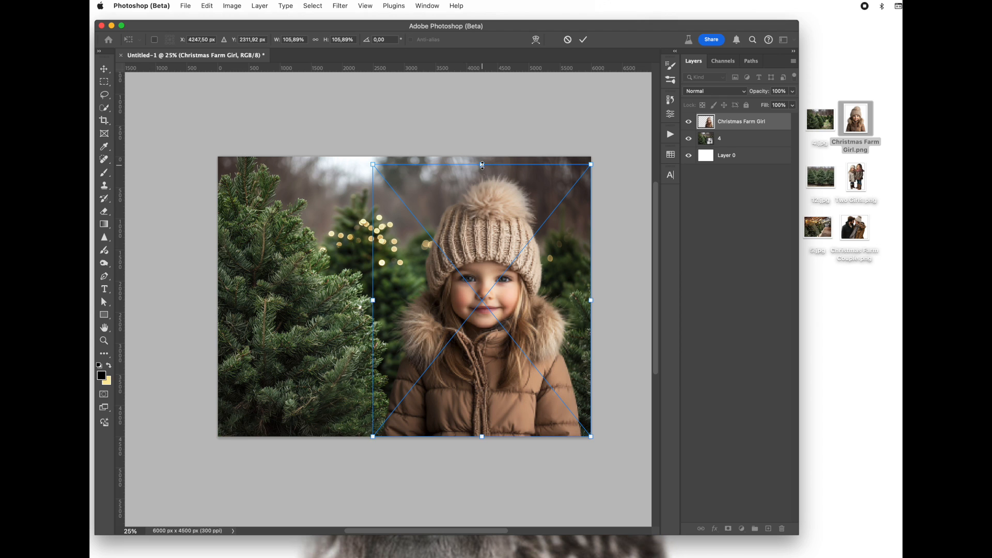
click(582, 40)
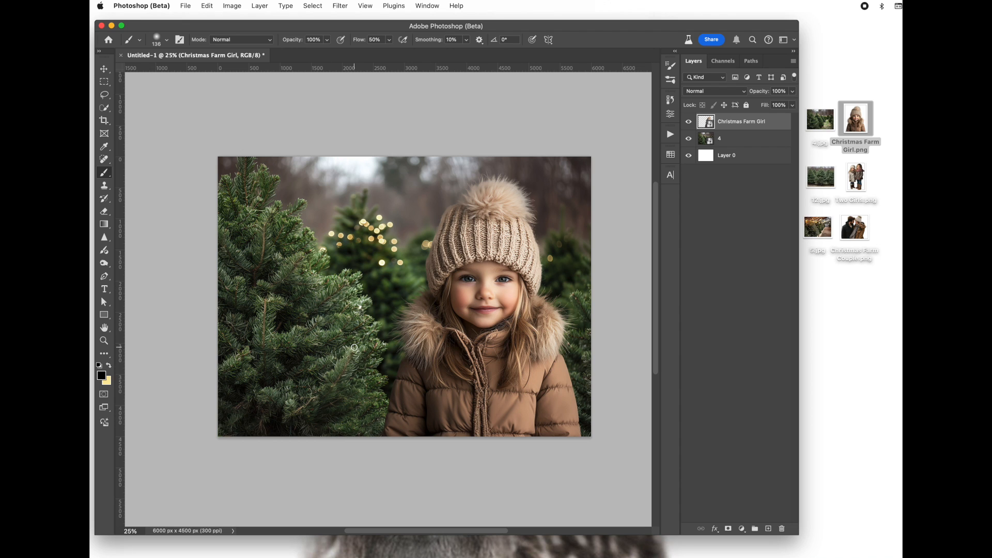
Apply a slight Gaussian Blur to background layer 4.
click(746, 142)
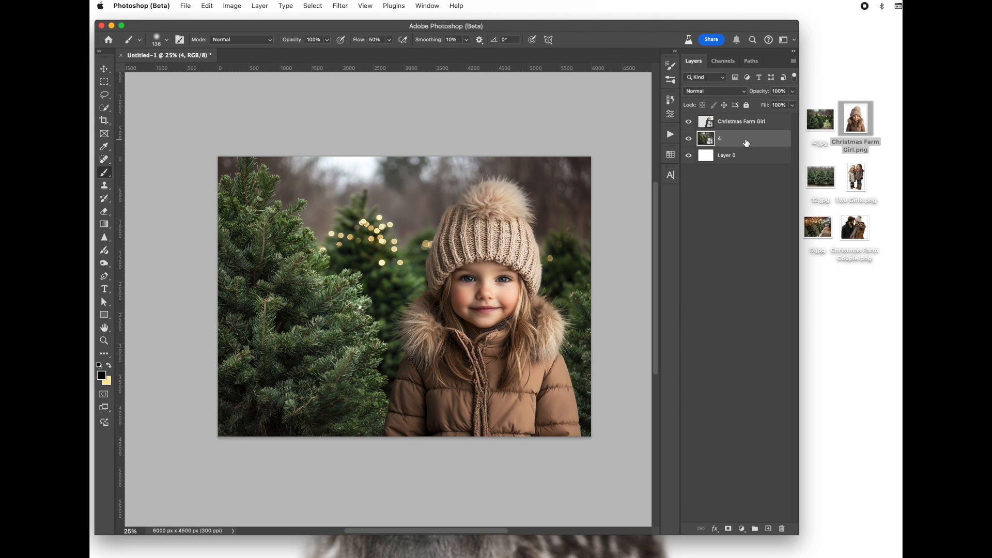
click(343, 6)
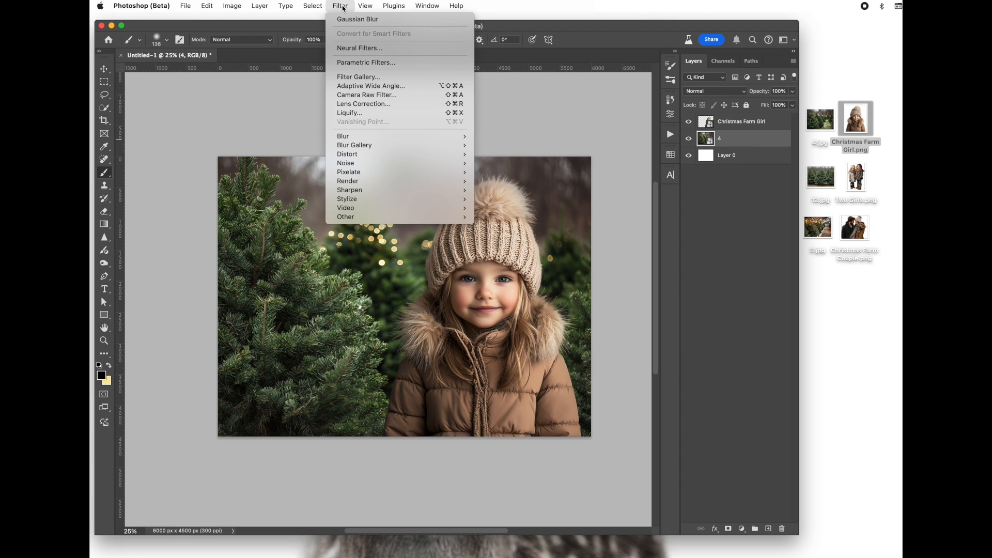
mouse_move(344, 139)
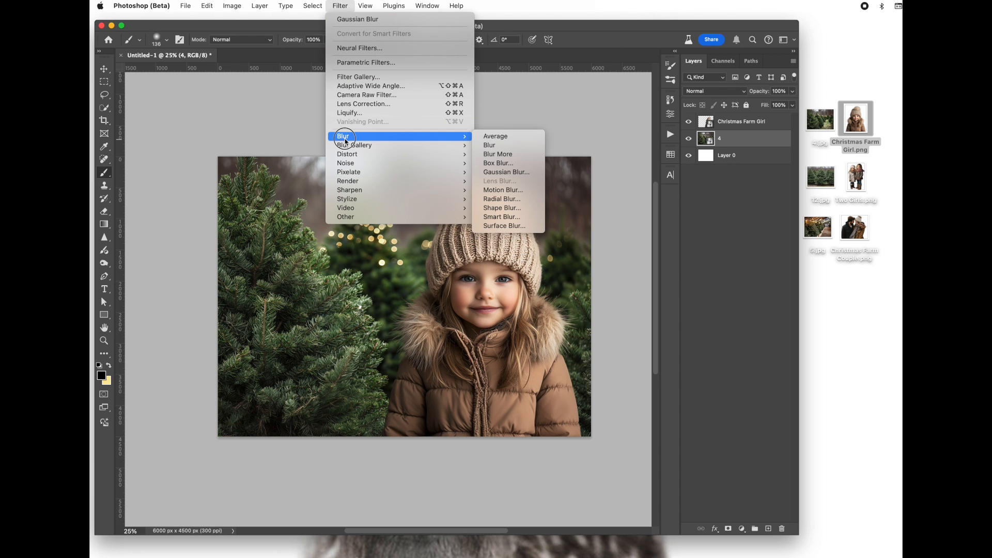
click(507, 172)
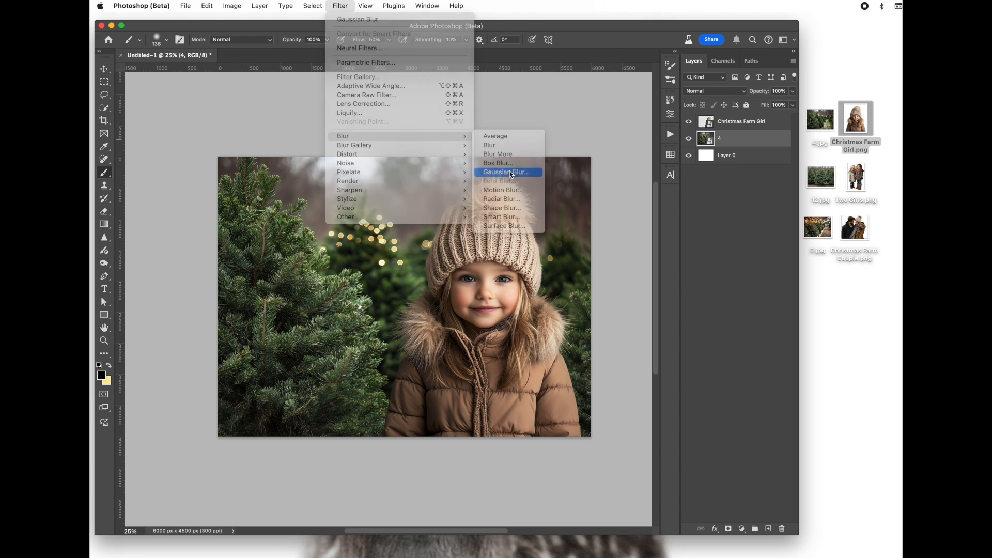
mouse_move(193, 173)
mouse_down()
mouse_move(166, 171)
mouse_move(197, 175)
mouse_up()
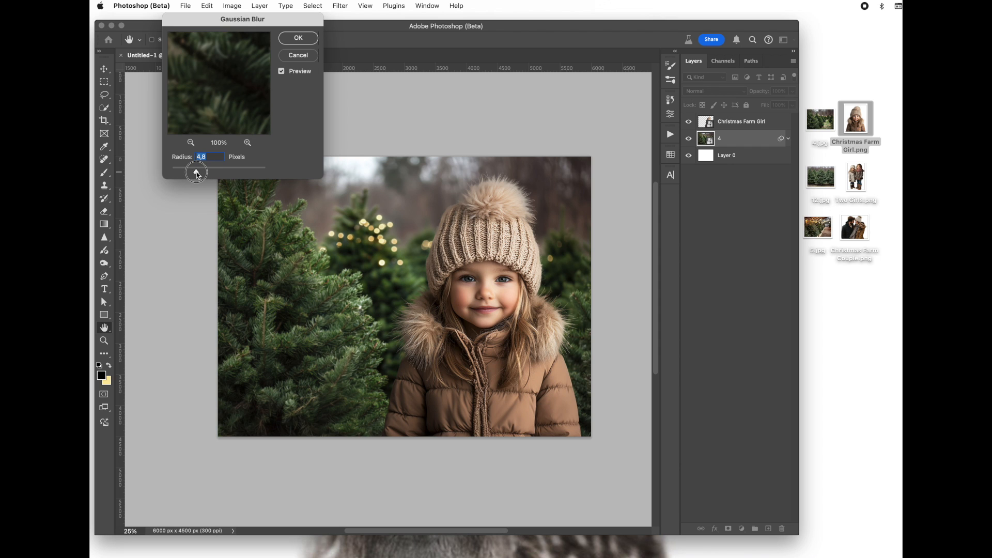
drag(198, 174, 200, 174)
click(299, 39)
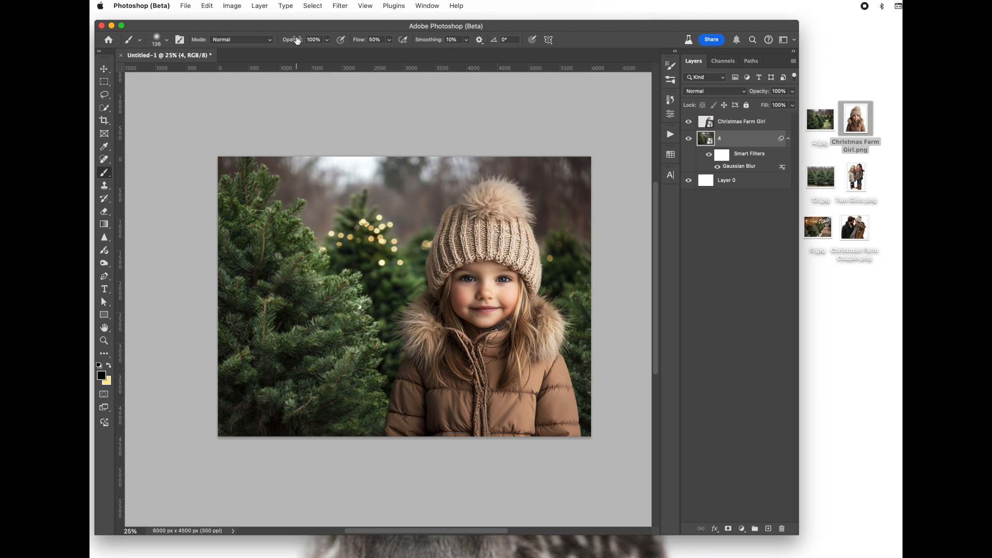
Delete the Christmas Farm Girl layer and background layer 4, leaving only Layer 0.
scroll(445, 21, up, 2)
scroll(483, 99, right, 3)
scroll(484, 97, down, 3)
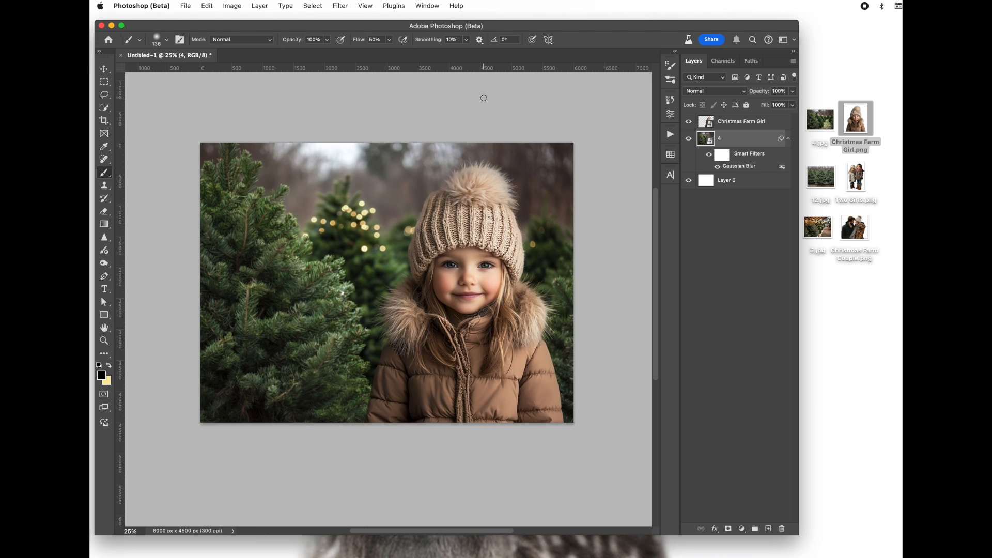
click(759, 125)
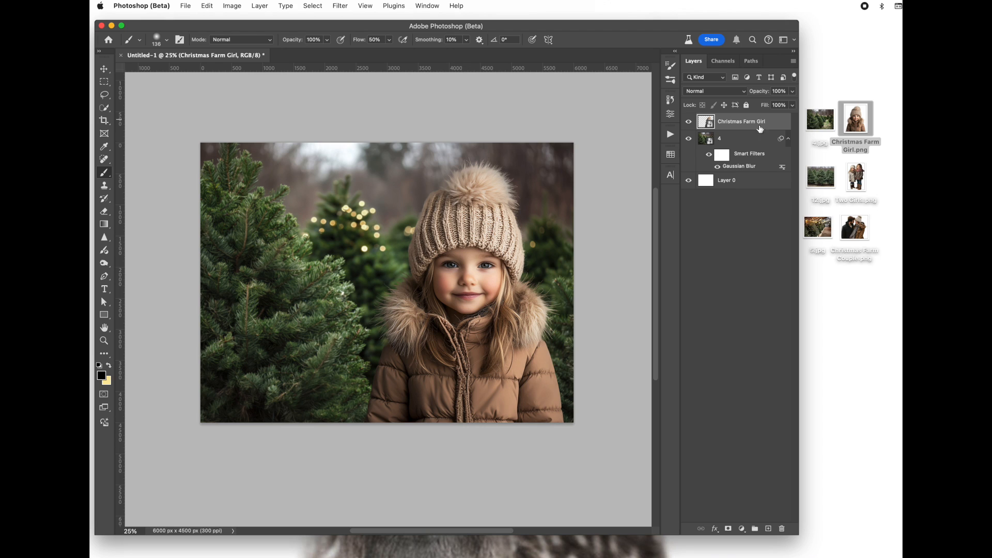
shift+click(755, 144)
key(Delete)
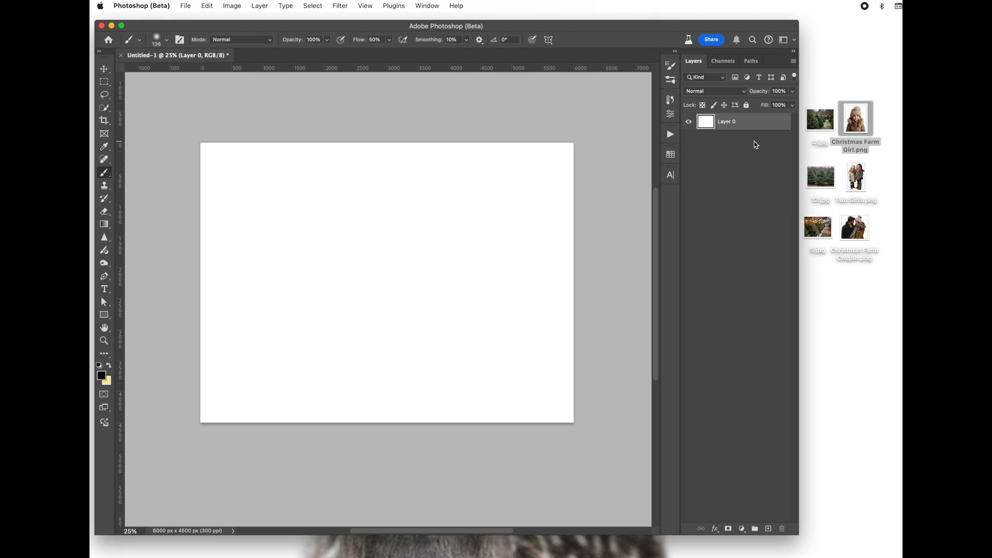
Place 12.jpg as a full-canvas background and Two Girls.png at 100% on the ground right of centre.
drag(831, 174, 376, 244)
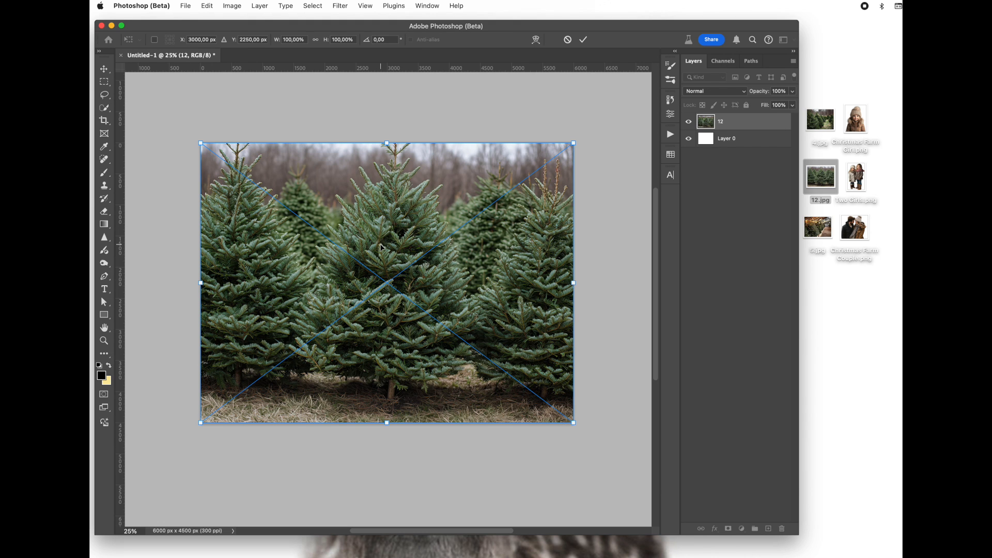
click(584, 39)
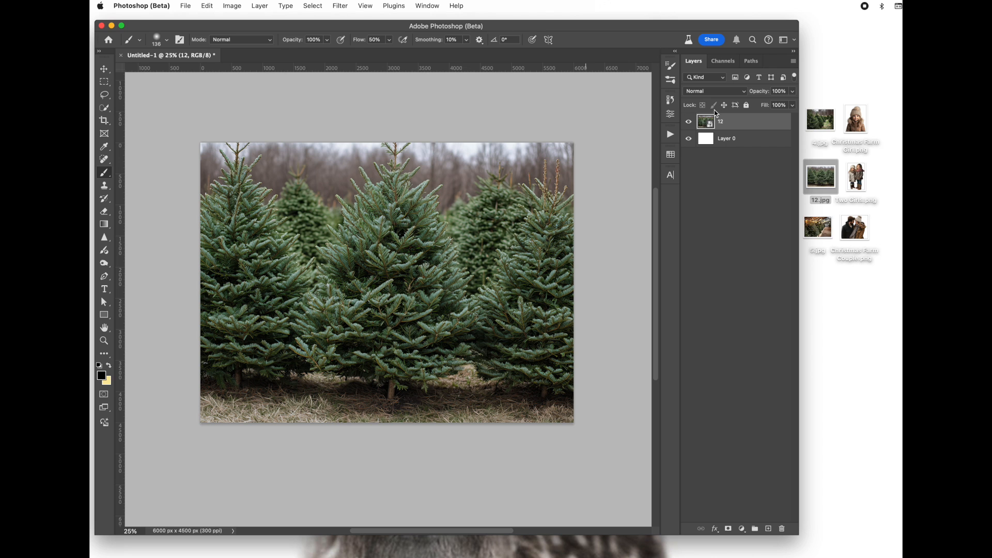
click(849, 181)
drag(849, 181, 509, 301)
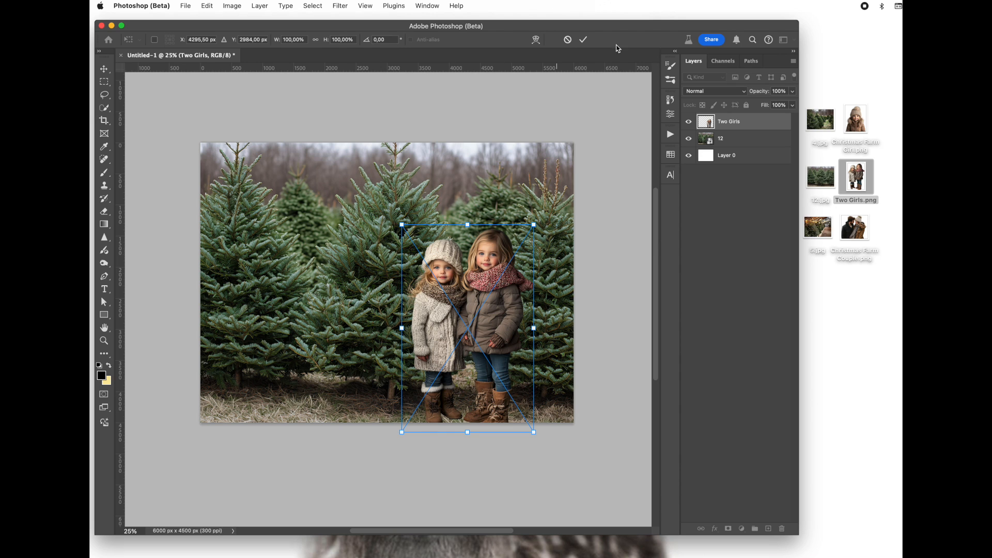
click(584, 41)
key(b)
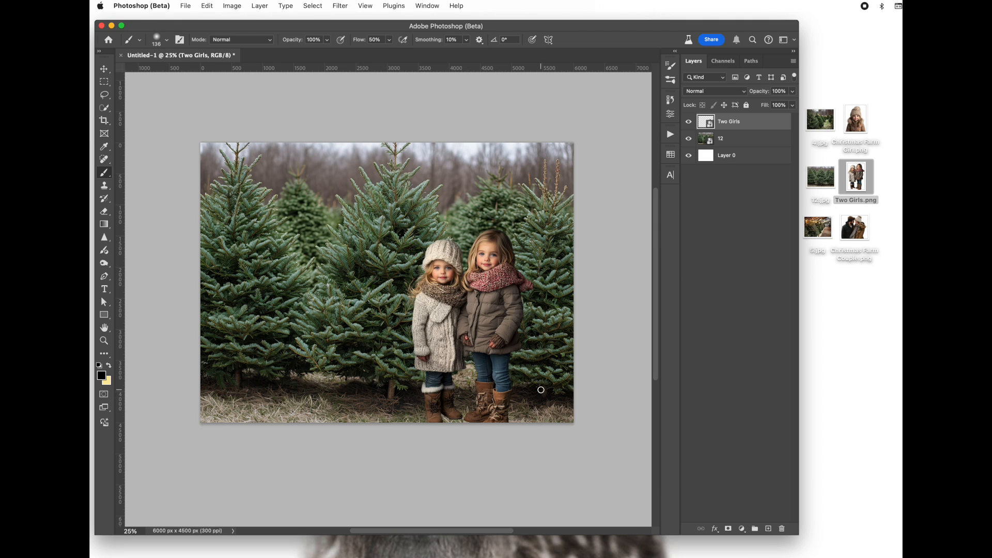
Flip background layer 12 horizontally behind the two girls.
click(749, 144)
key(super+t)
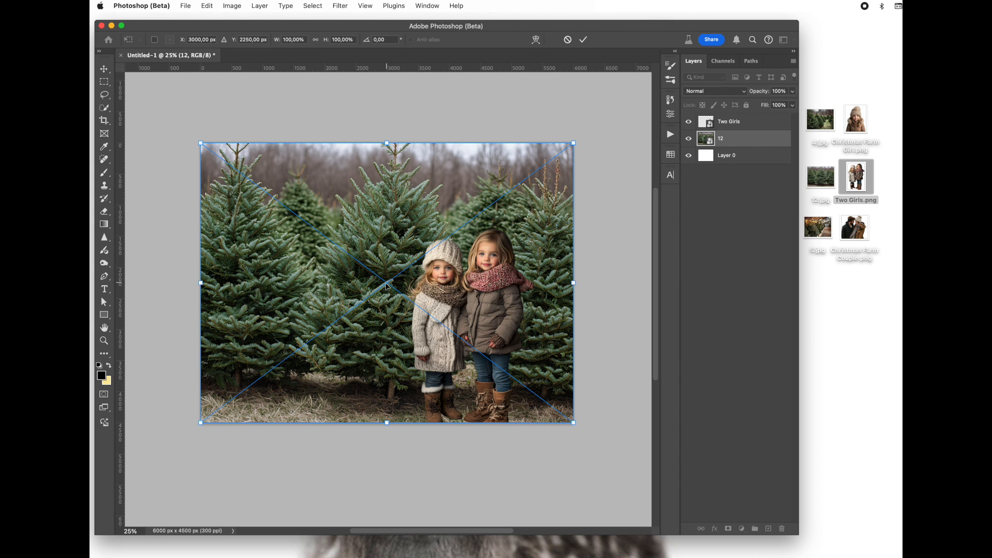
right_click(387, 282)
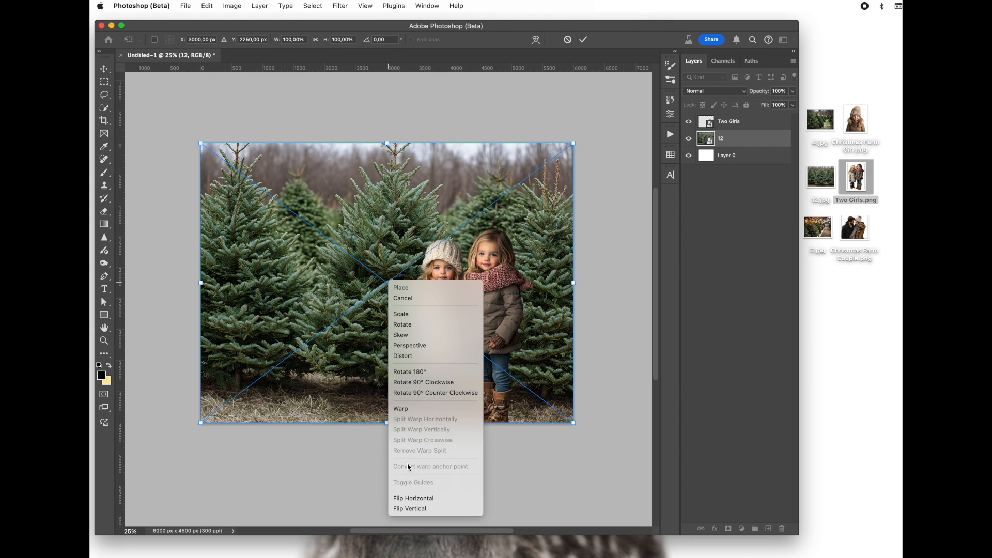
click(416, 497)
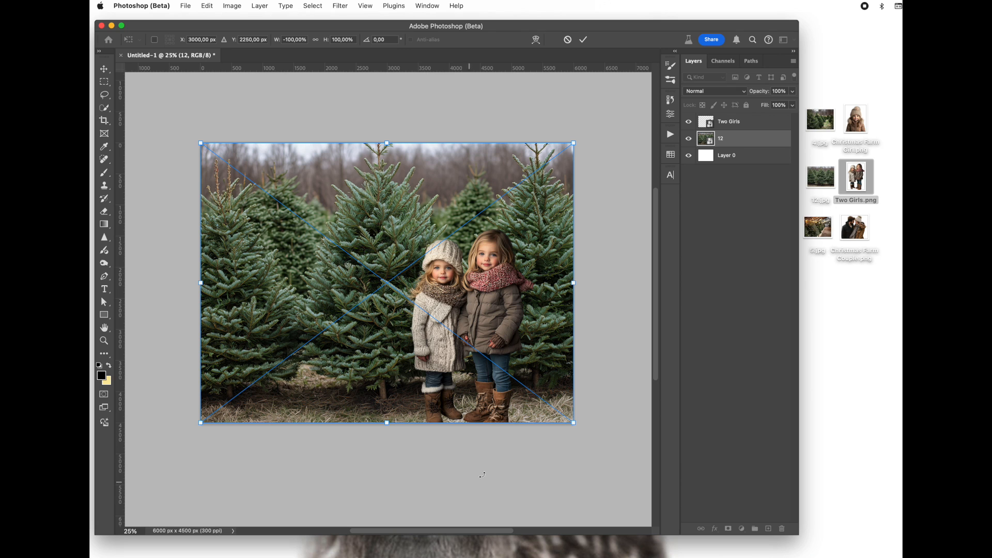
click(583, 39)
key(b)
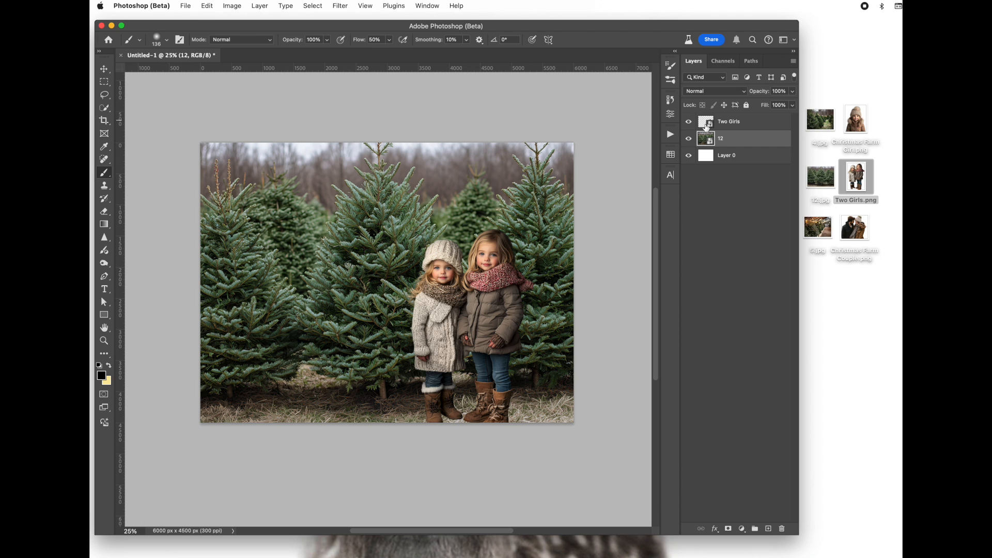
Create a new empty layer and place it between the Two Girls layer and background layer 12.
click(758, 124)
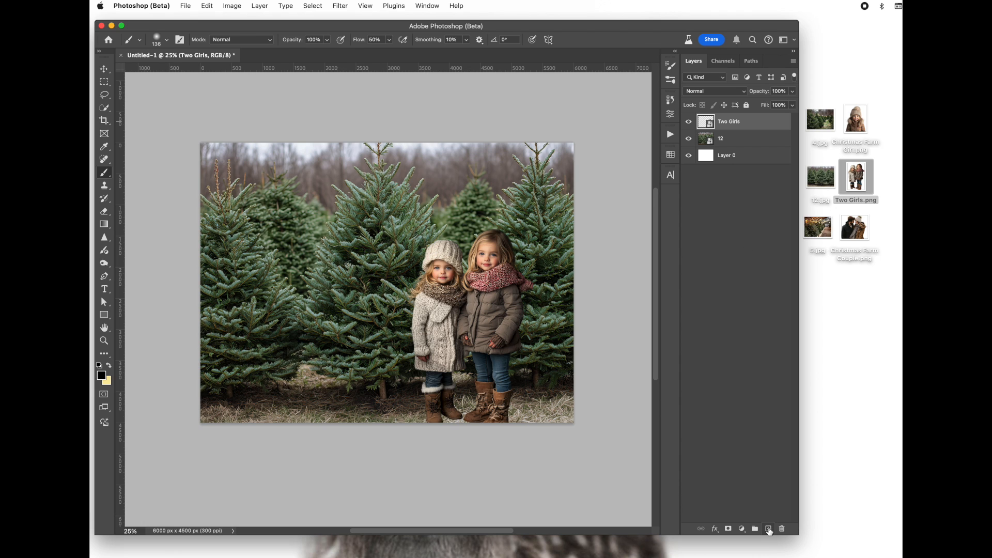
click(768, 529)
drag(743, 123, 743, 148)
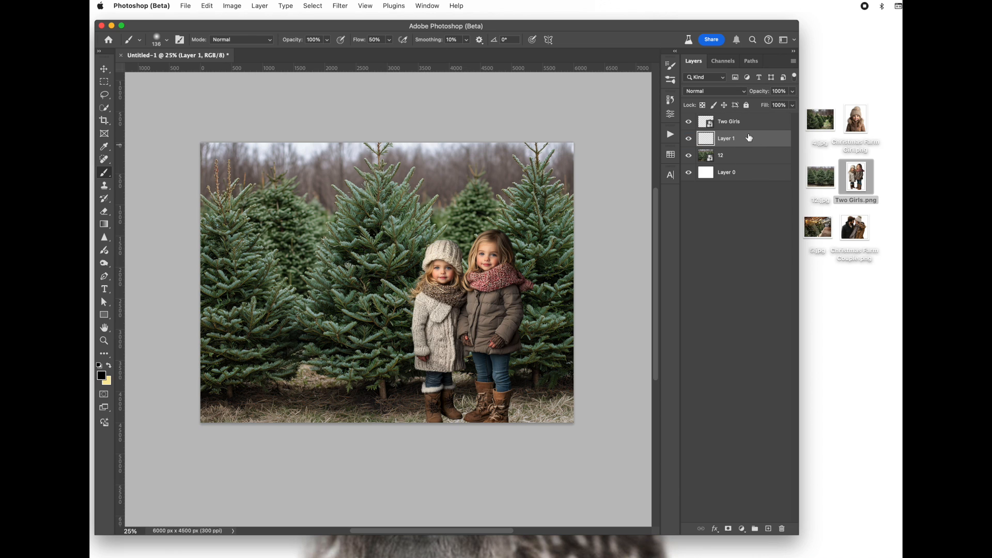
Check the foreground colour and the brush's preset, size and hardness settings.
click(108, 365)
click(109, 365)
click(103, 374)
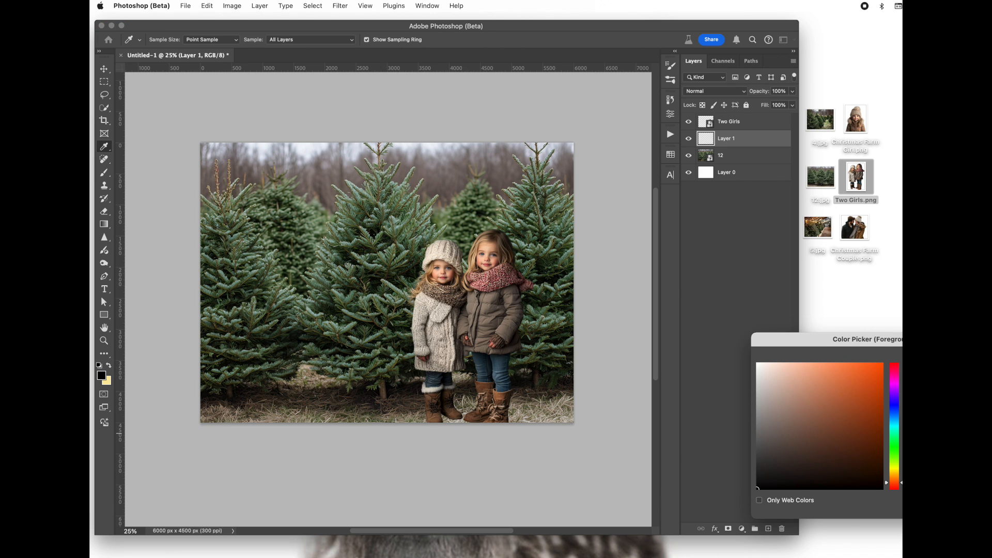
key(Escape)
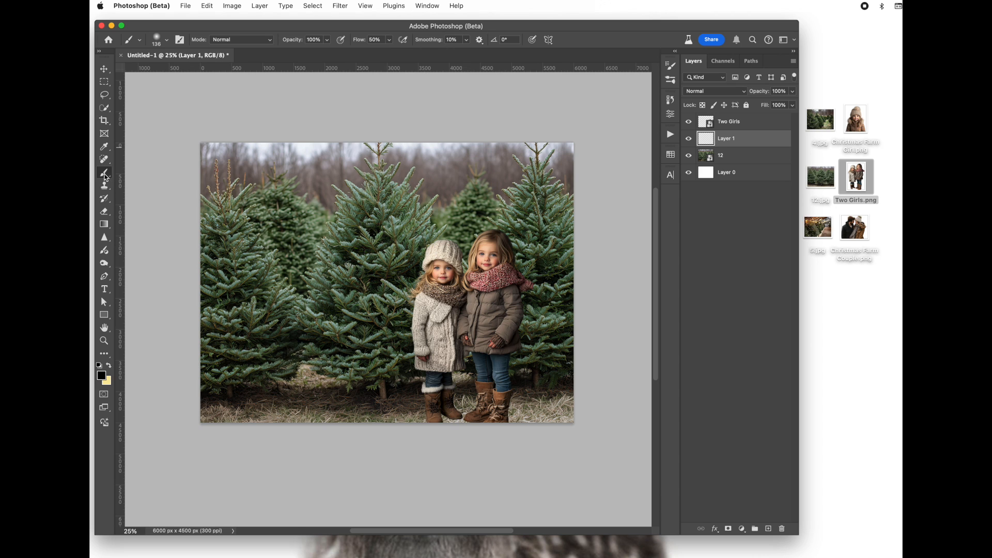
click(167, 41)
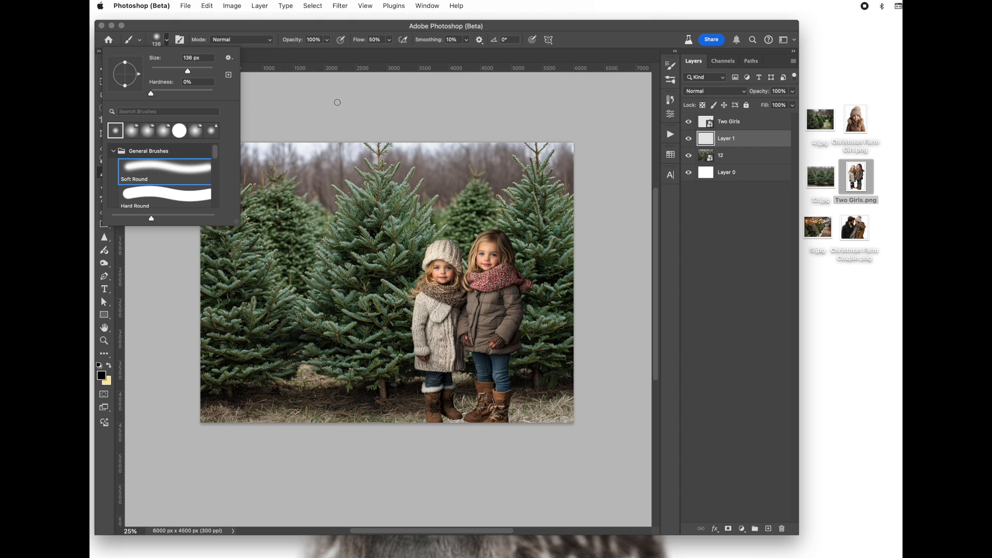
click(375, 281)
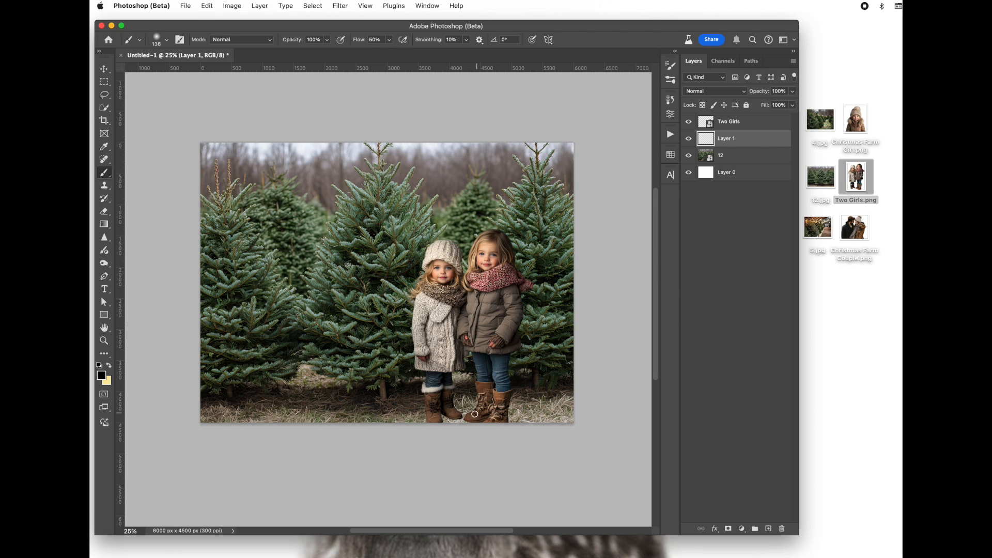
Enlarge the soft round brush to 500 px and paint a black shadow on the ground around the girls' boots on Layer 1.
key(bracketright)
key(bracketright)
key(bracketright)
key(bracketright)
key(bracketright)
key(bracketright)
key(bracketright)
key(bracketright)
key(bracketright)
drag(523, 419, 418, 413)
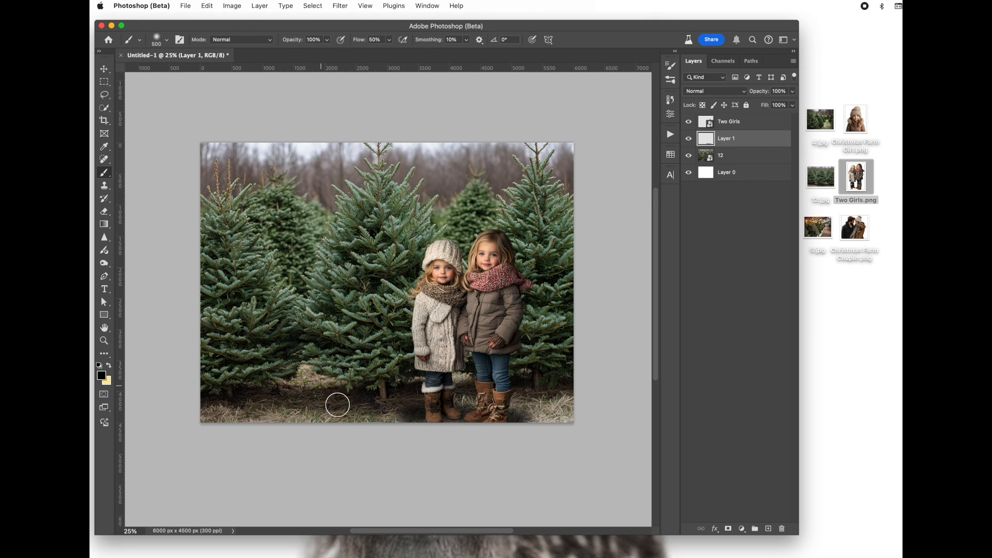
mouse_move(527, 419)
mouse_down()
mouse_move(446, 409)
mouse_move(403, 419)
mouse_up()
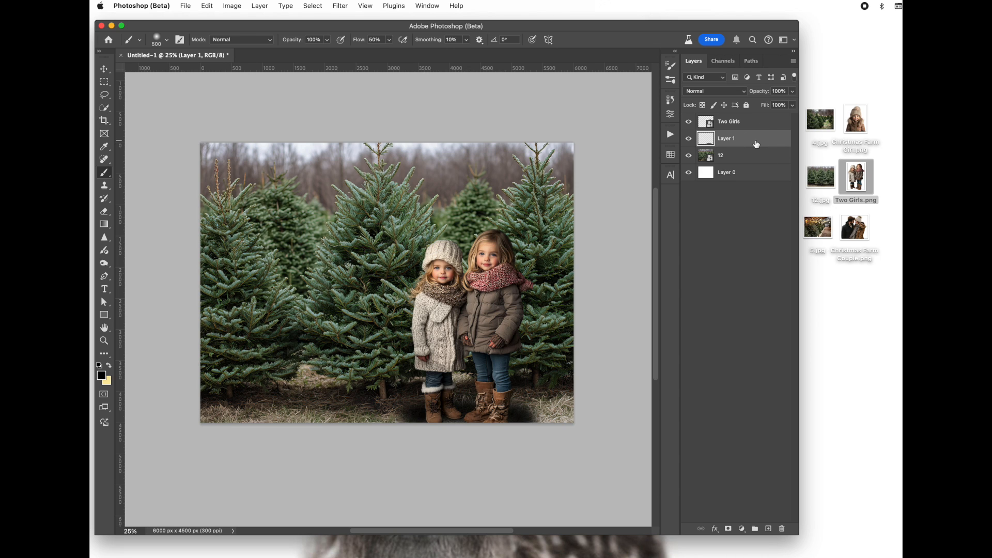
Set the shadow layer's blend mode to Overlay and lower its opacity to 51%.
click(744, 93)
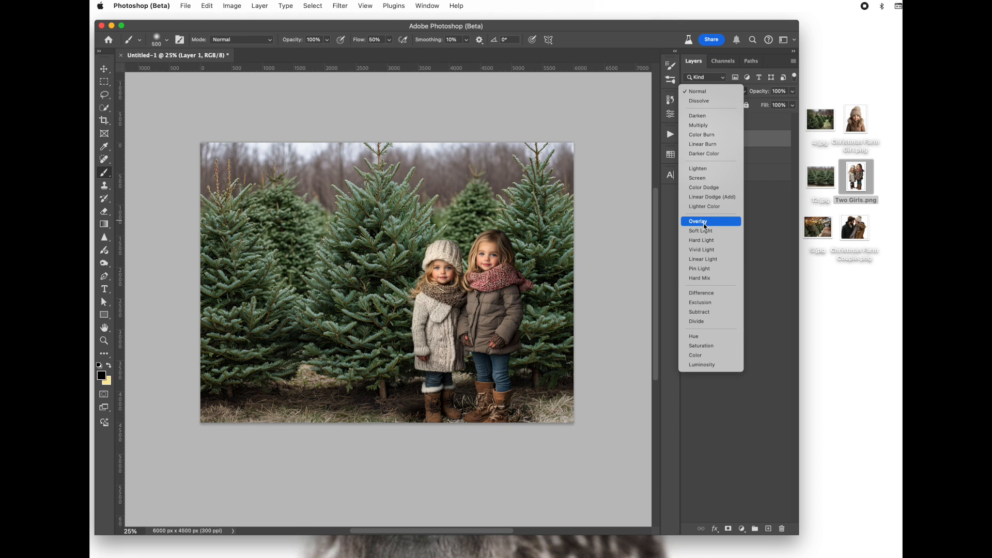
click(705, 226)
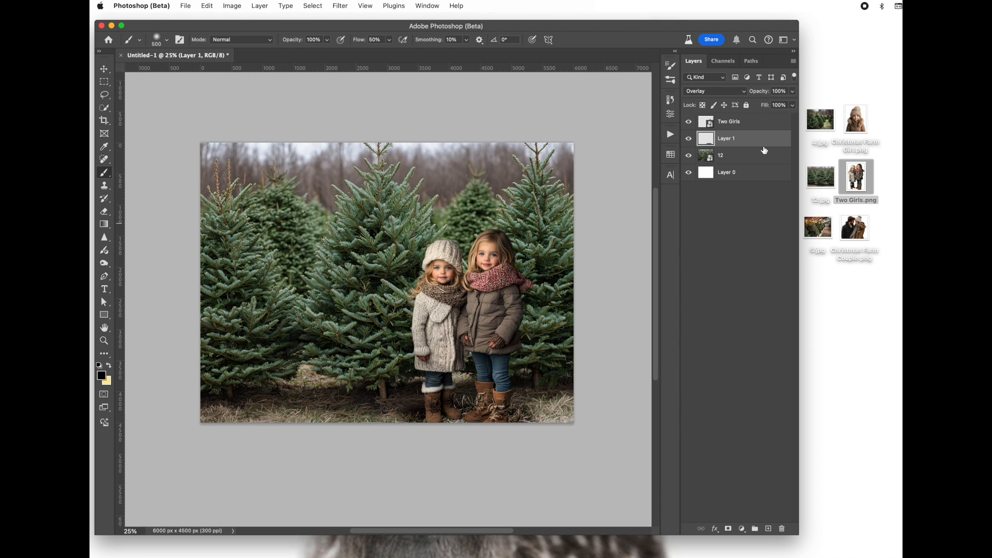
drag(769, 93, 741, 95)
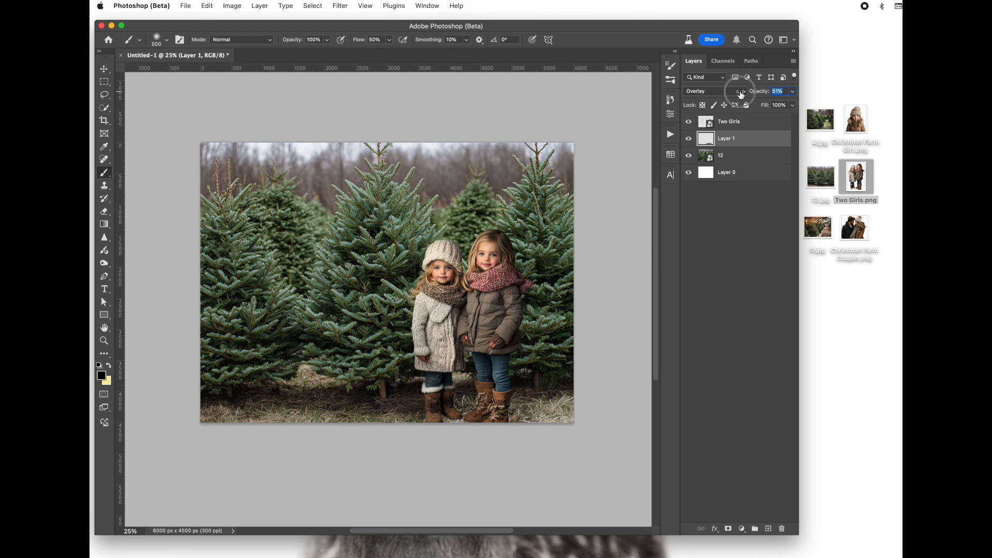
Add another empty layer above Layer 1 and paint a second black shadow on the ground beneath the girls' boots.
drag(741, 95, 742, 95)
click(768, 529)
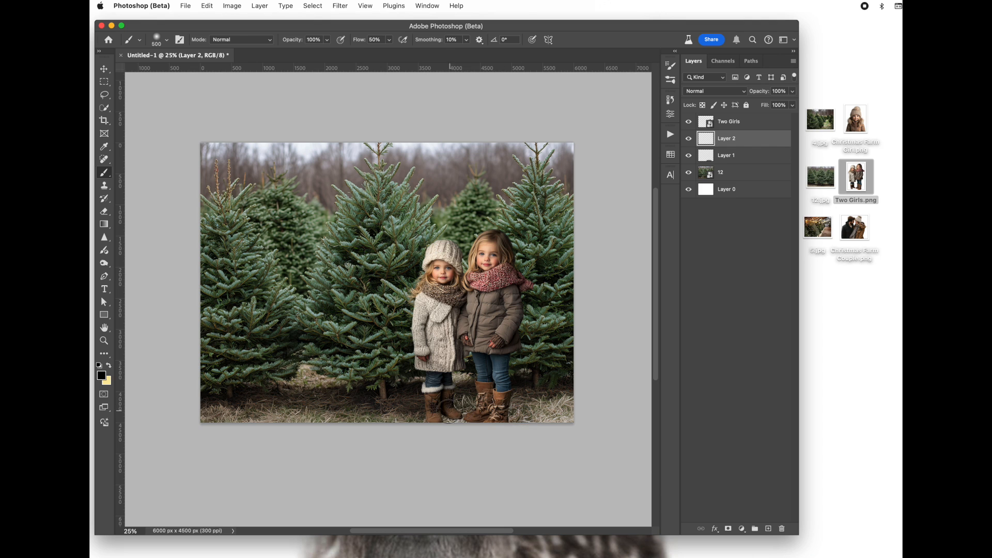
mouse_move(427, 419)
mouse_down()
mouse_move(514, 419)
mouse_move(460, 422)
mouse_up()
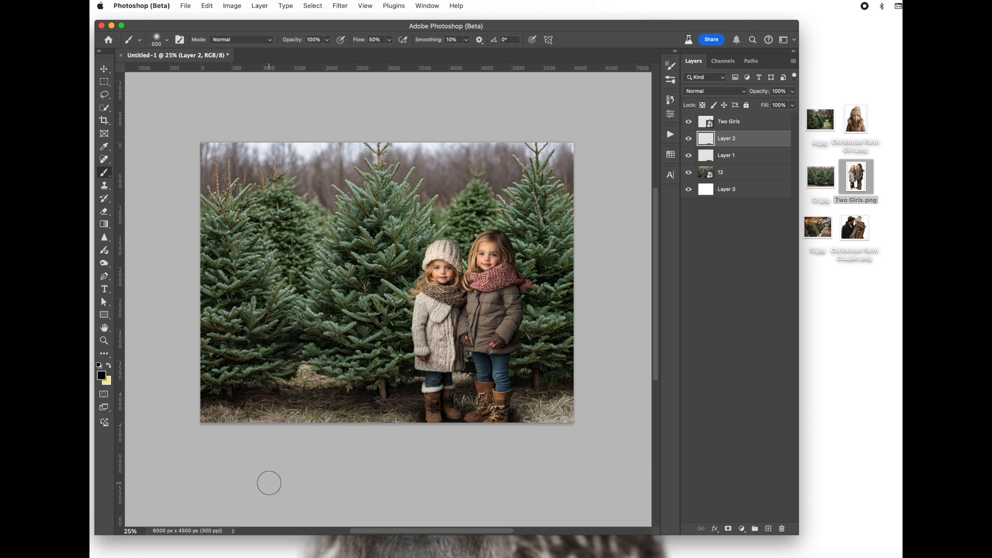
Set Layer 2's blend mode to Overlay and lower its opacity to 51%.
click(742, 93)
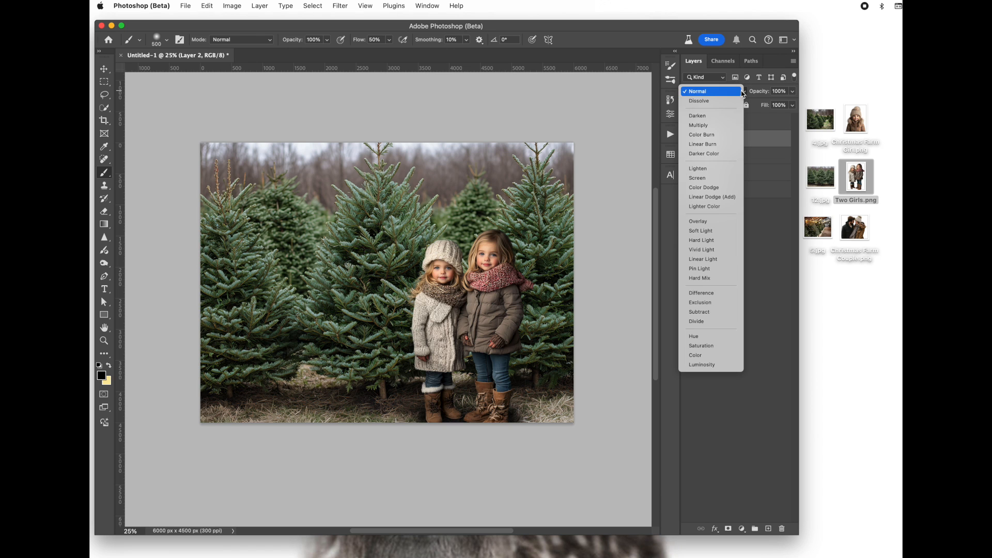
click(715, 226)
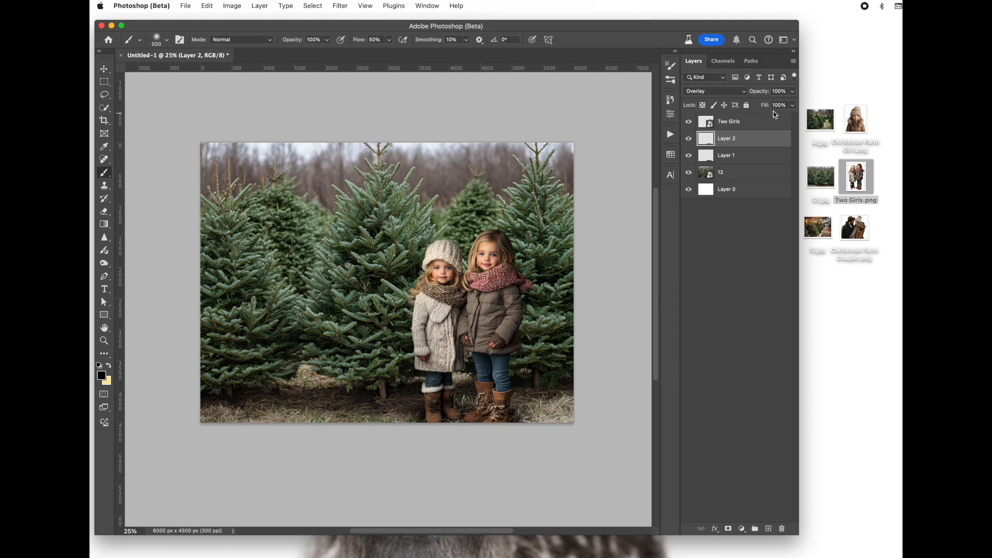
drag(761, 91, 739, 92)
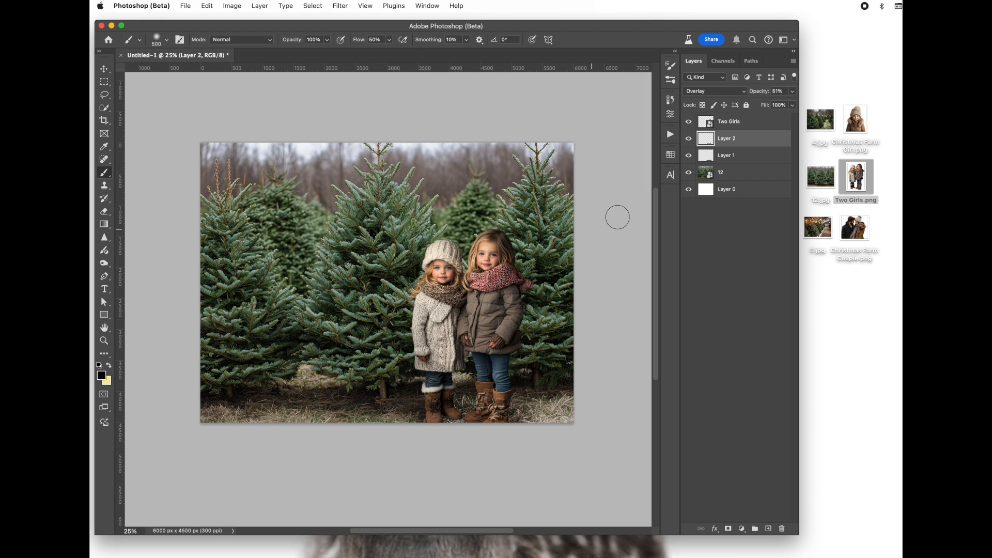
Add an empty layer above Layer 2 and paint a small contact shadow between the boots with the brush reduced to 131 px.
key(super+equal)
key(super+equal)
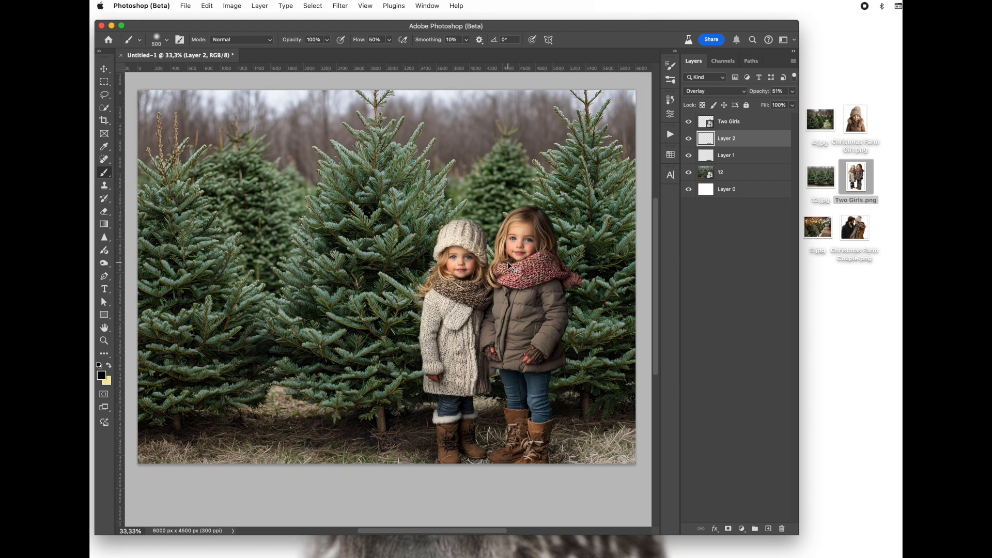
scroll(507, 262, down, 5)
scroll(508, 263, right, 3)
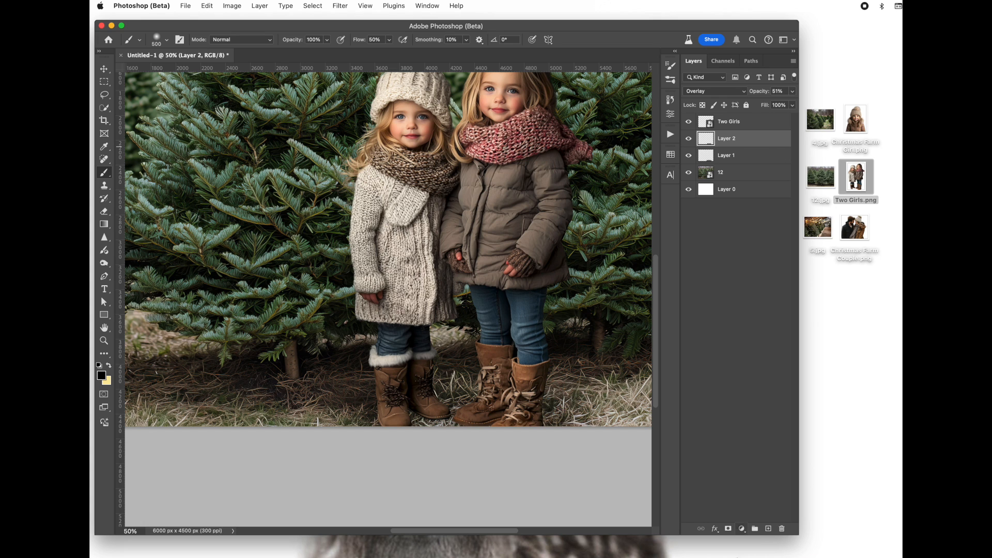
click(767, 529)
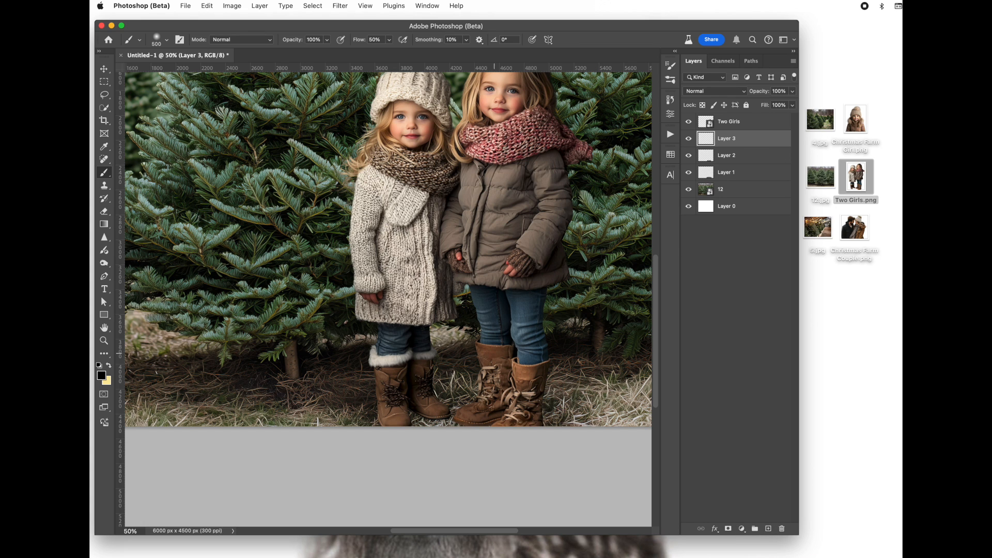
ctrl+alt+click(472, 413)
drag(472, 413, 450, 415)
Try the Multiply blend mode on Layer 3, varying the layer's opacity.
click(740, 92)
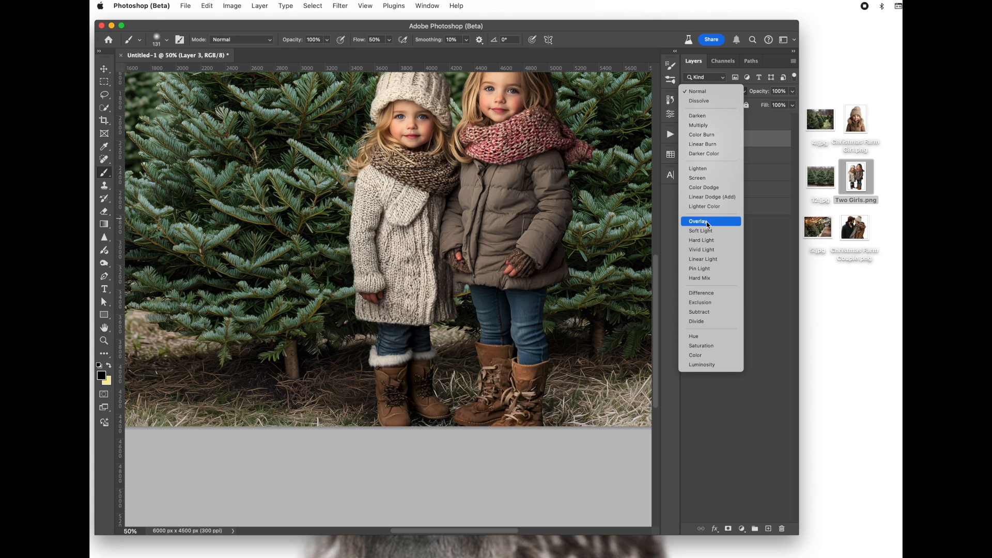
click(704, 128)
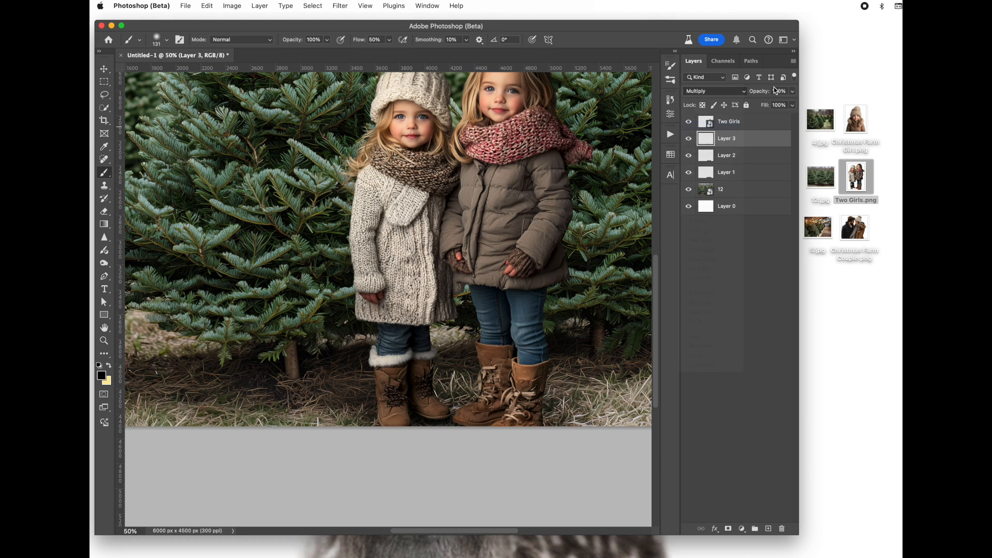
drag(764, 92, 750, 92)
drag(749, 92, 783, 92)
Set Layer 3's blend mode to Overlay.
click(730, 92)
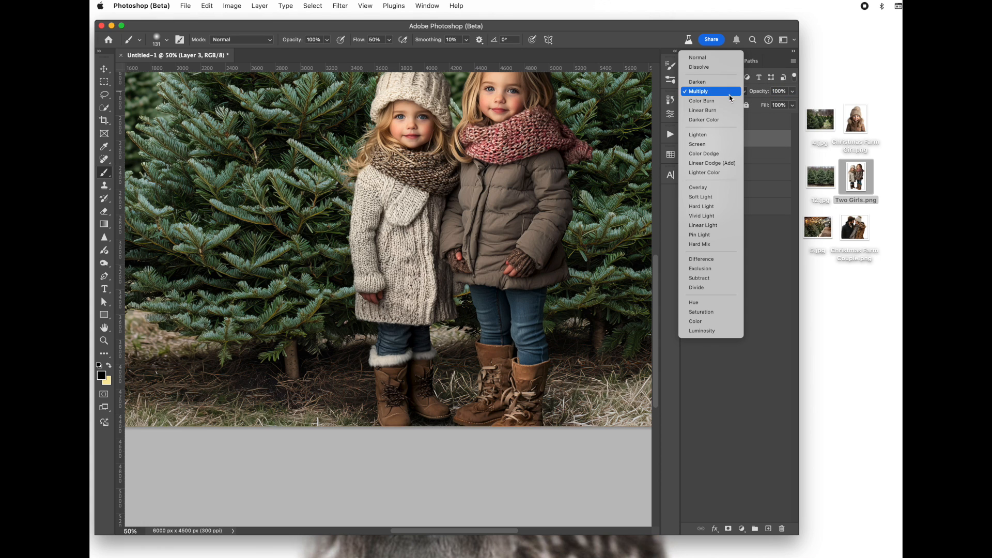
click(710, 193)
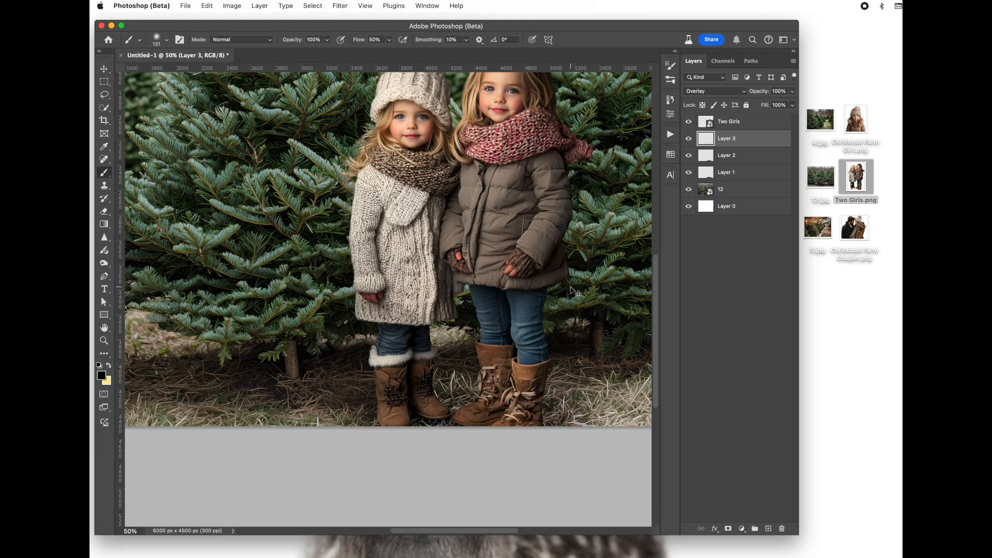
Examine how the girls and their boot shadows blend with the tree farm background, both close up and across the whole image.
key(super+minus)
key(super+minus)
scroll(570, 287, left, 3)
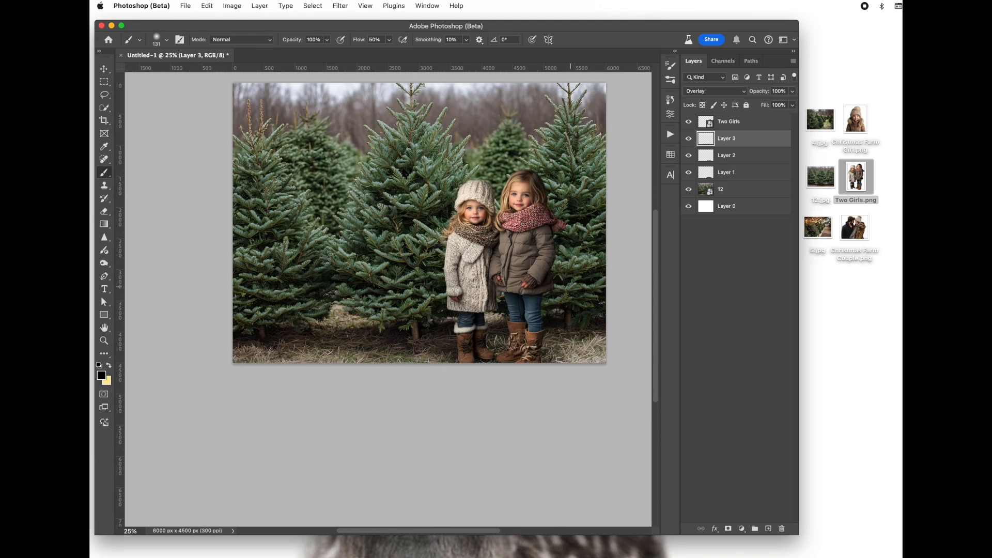
key(super+plus)
key(super+plus)
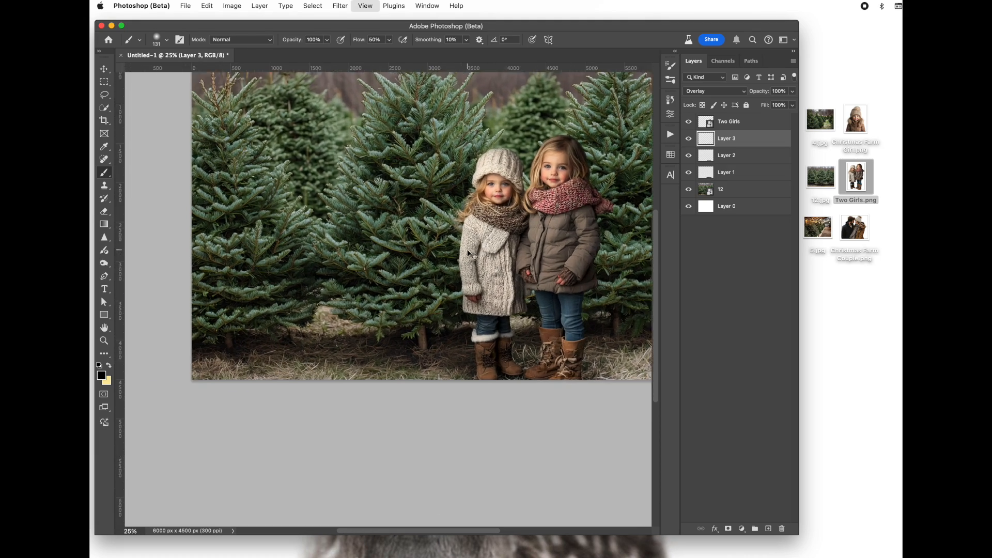
scroll(468, 250, up, 3)
scroll(468, 250, right, 3)
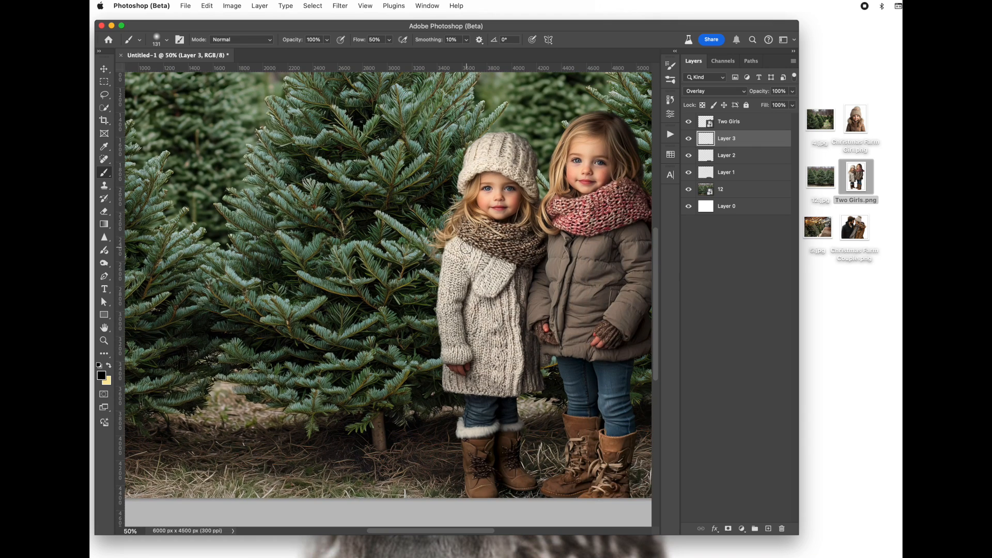
scroll(435, 253, up, 1)
key(super+minus)
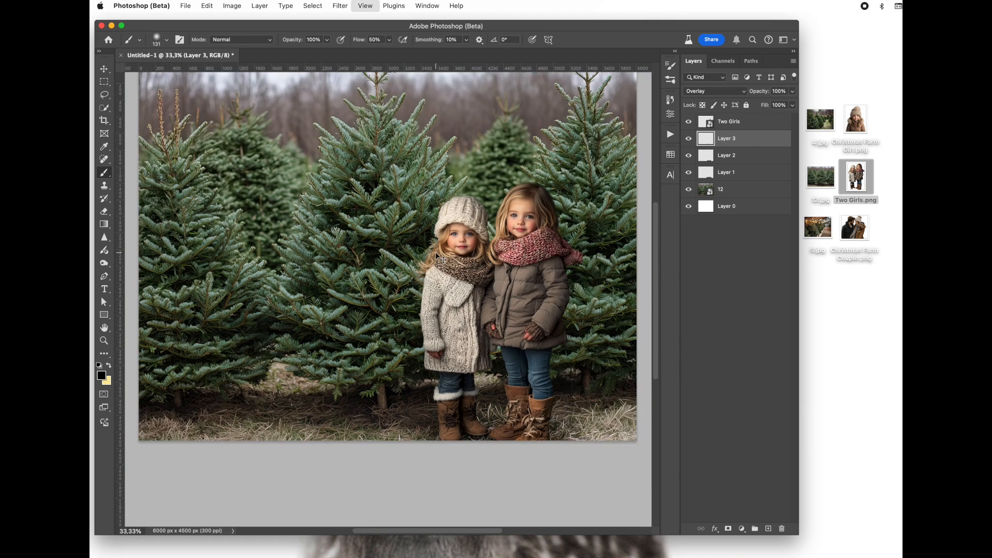
Apply a Gaussian Blur with a 4.8-pixel radius to background layer 12.
click(736, 194)
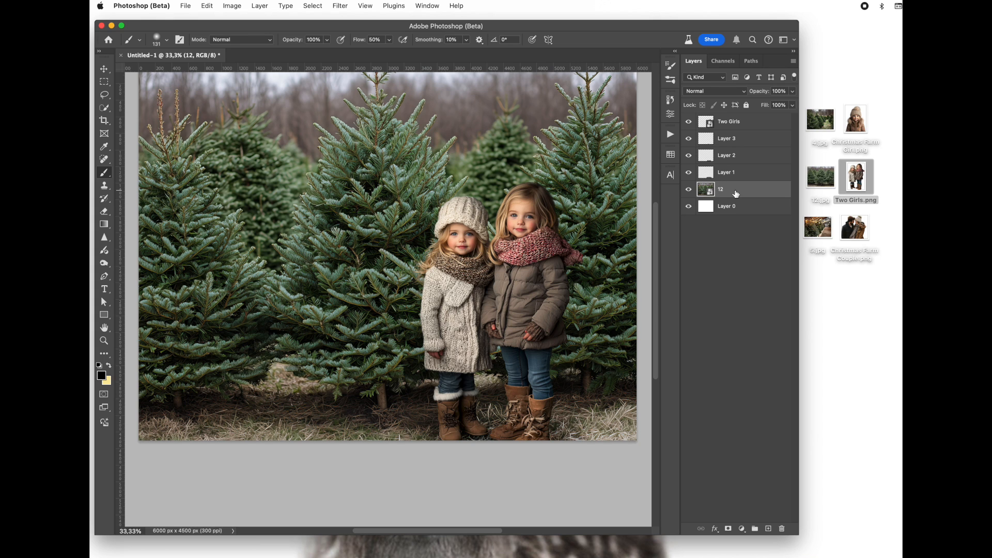
click(343, 7)
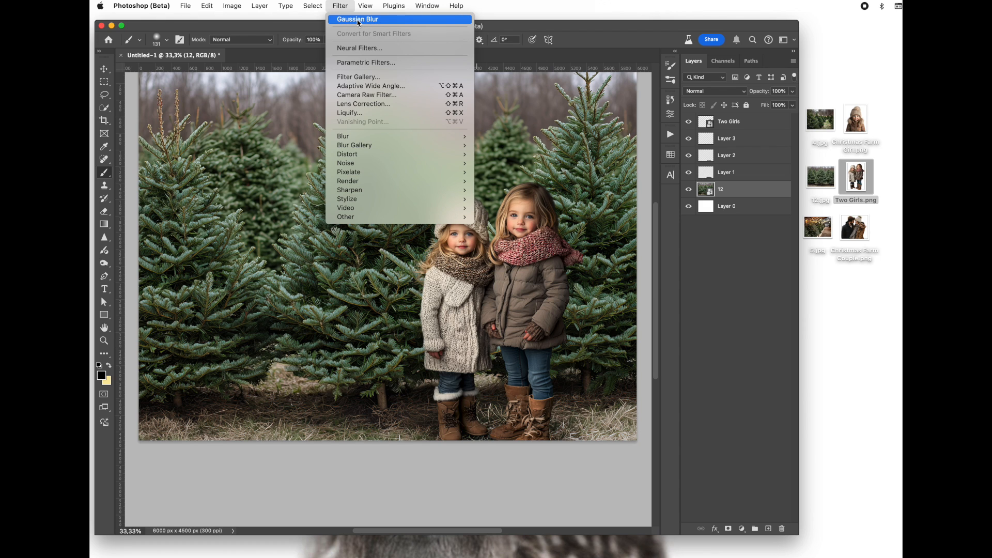
mouse_move(350, 135)
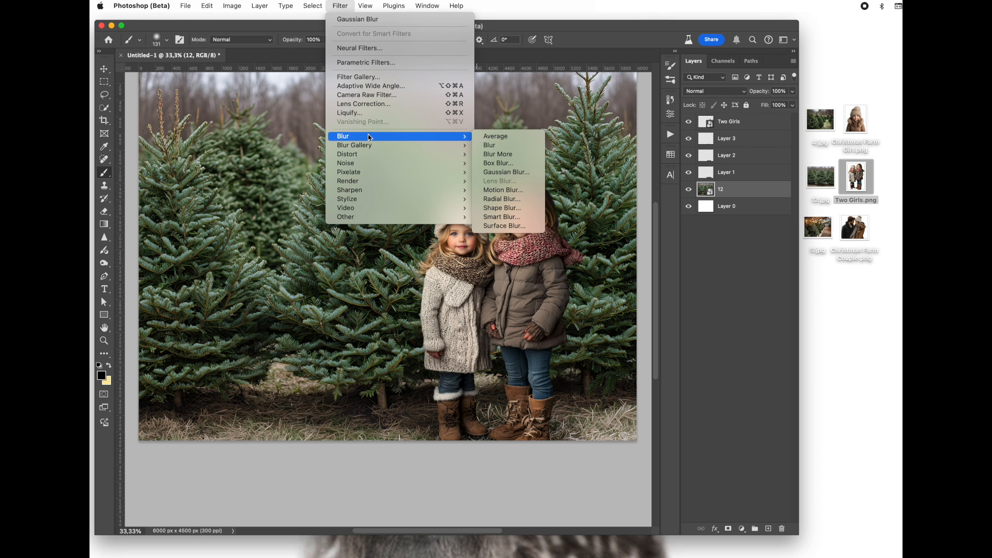
click(349, 21)
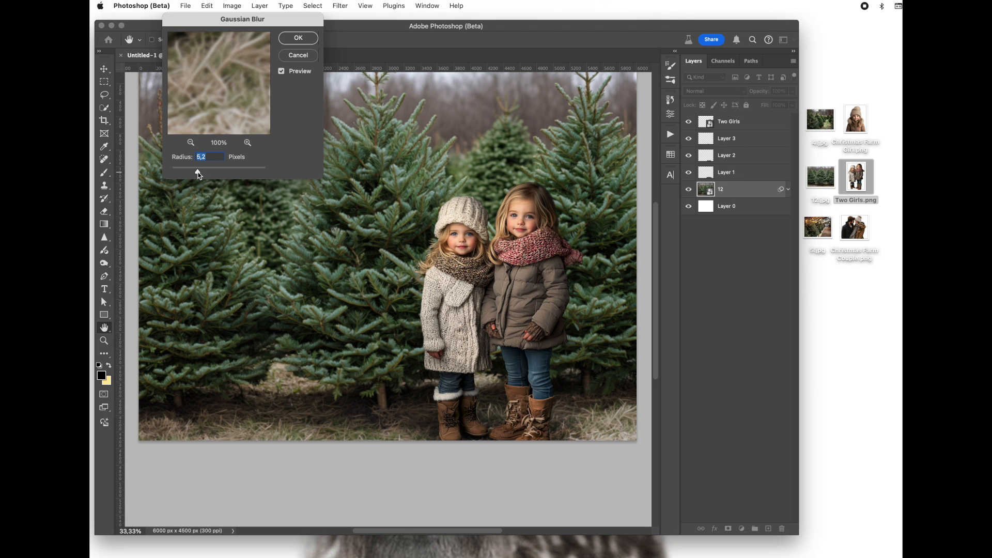
mouse_move(198, 171)
mouse_down()
mouse_move(212, 172)
mouse_move(196, 174)
mouse_up()
drag(196, 174, 196, 171)
click(292, 40)
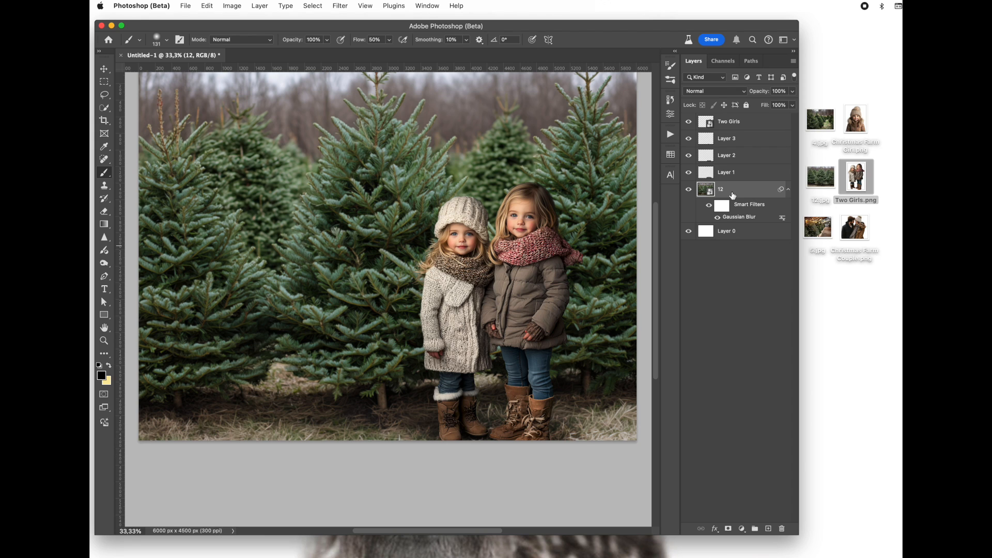
Delete the Two Girls layer, the three shadow layers and background layer 12, keeping only Layer 0.
click(728, 175)
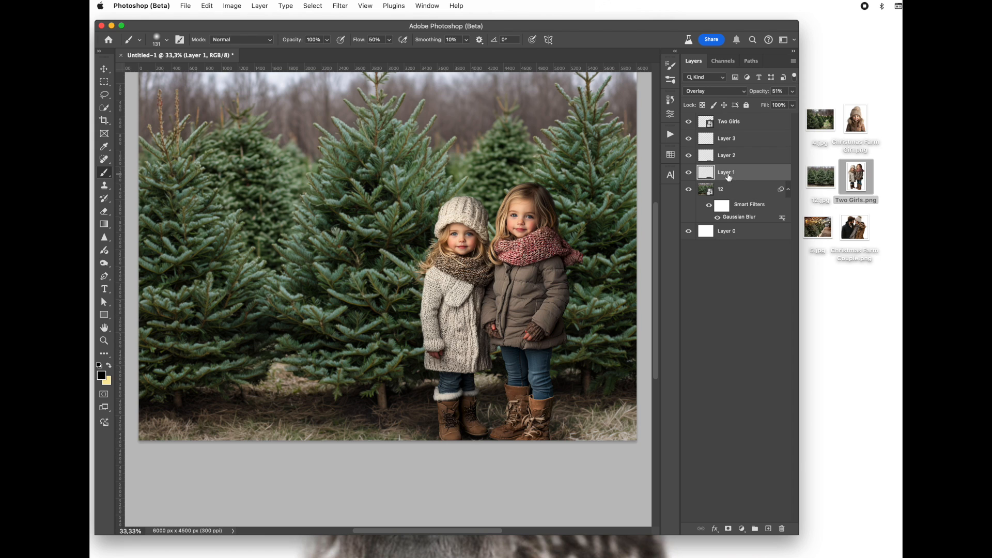
drag(756, 93, 758, 93)
click(754, 123)
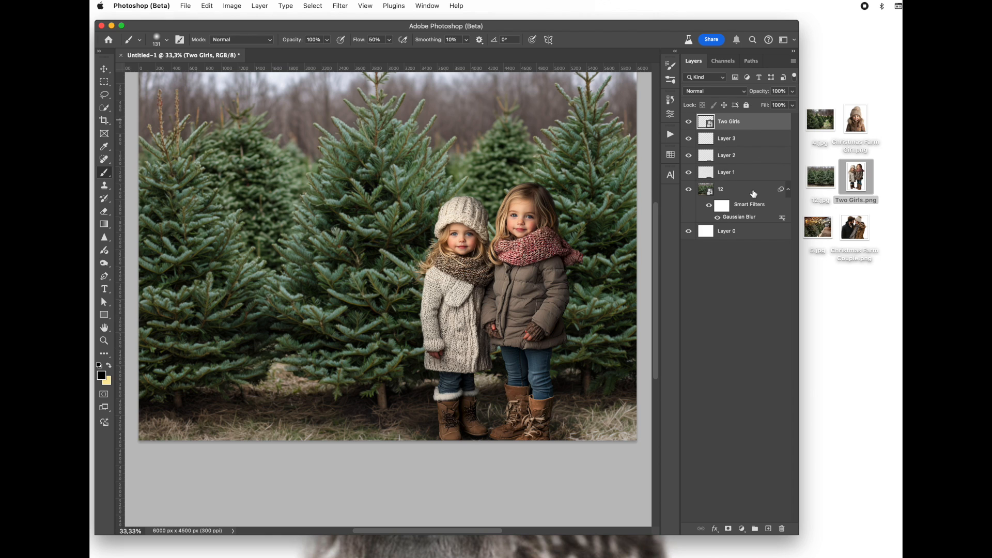
shift+click(751, 194)
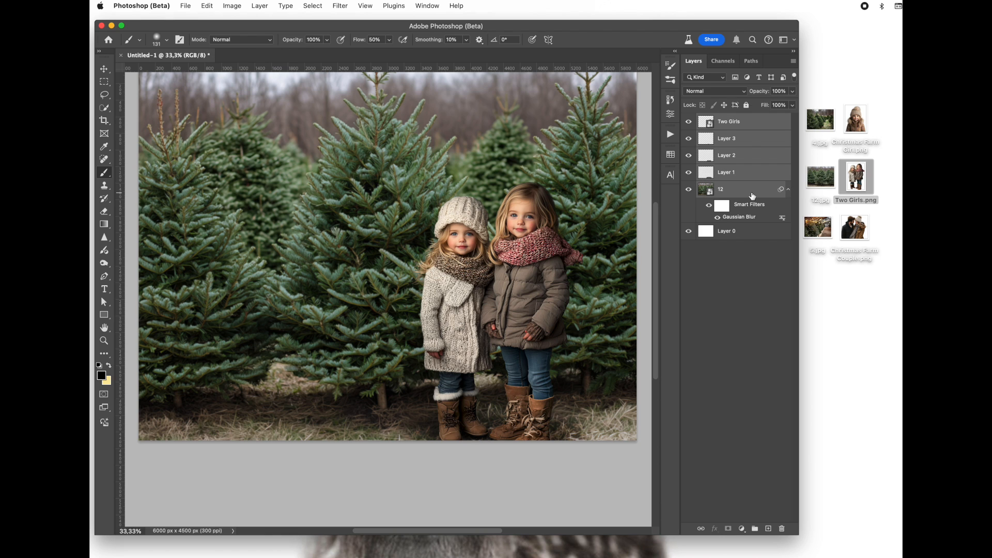
key(Delete)
scroll(522, 312, up, 2)
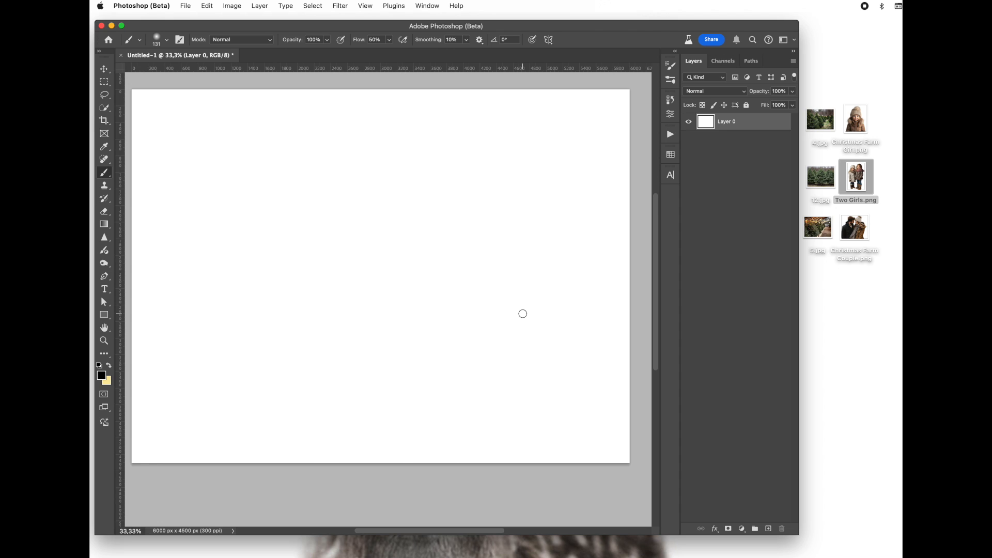
Place 5.jpg as the background and Christmas Farm Couple.png above it, scaled to 113.78% and positioned in the canvas's lower right.
drag(818, 228, 335, 260)
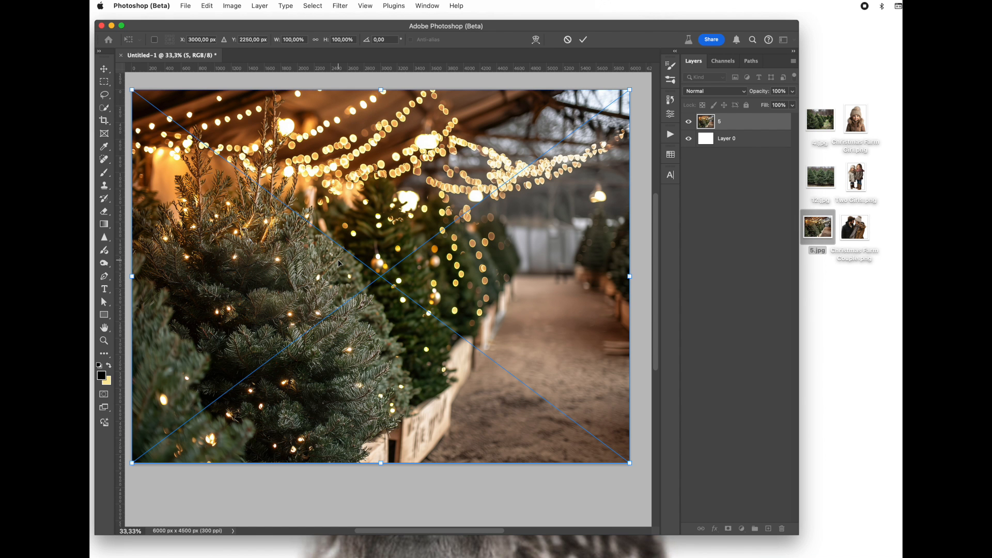
click(583, 39)
drag(861, 232, 576, 275)
drag(505, 165, 509, 128)
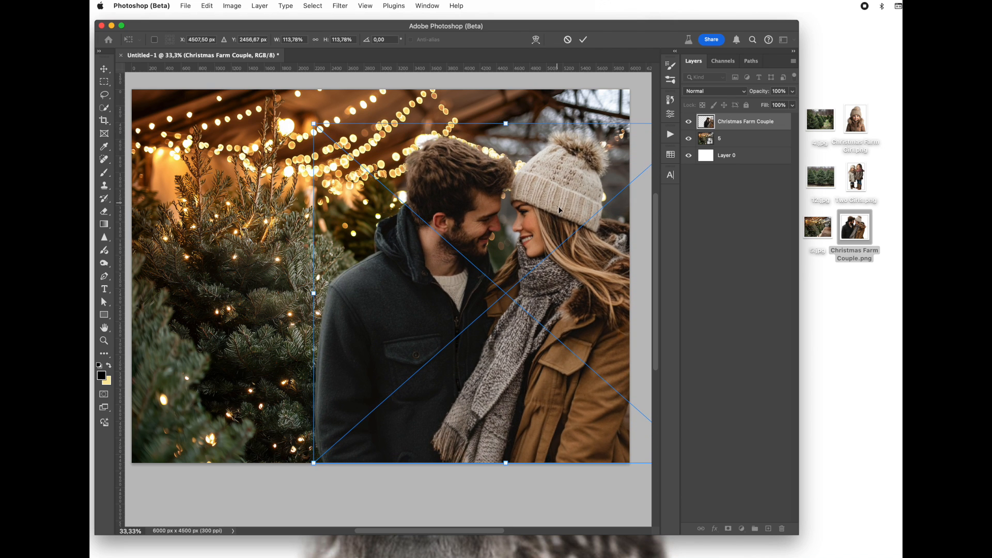
mouse_move(555, 212)
mouse_down()
mouse_move(455, 214)
mouse_move(542, 213)
mouse_up()
click(584, 39)
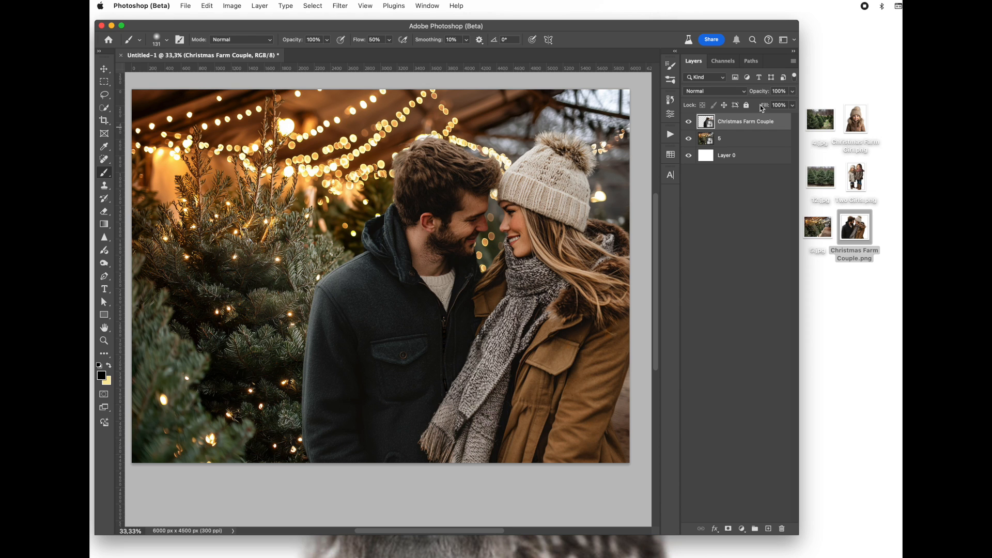
Apply a Gaussian Blur to background layer 5, lowering the suggested radius slightly.
click(752, 140)
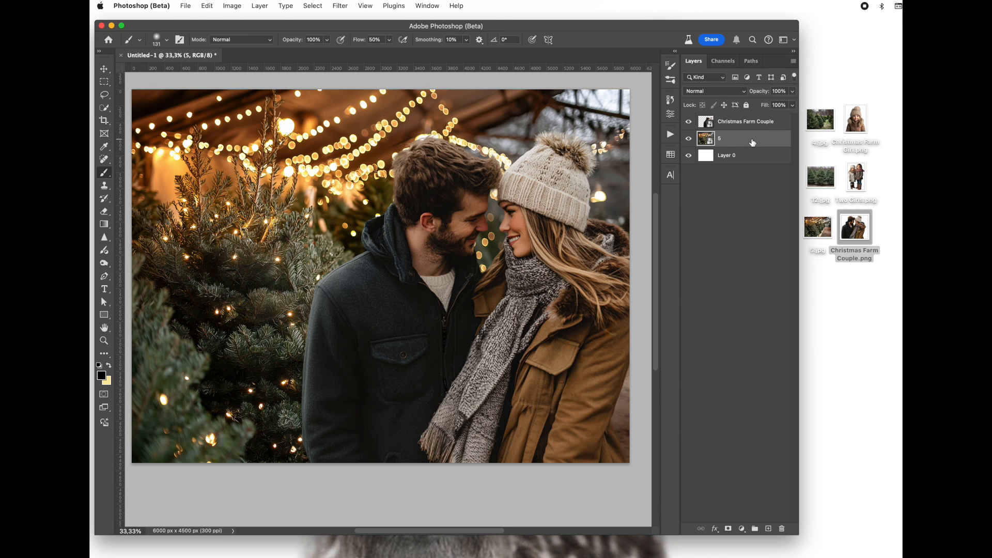
click(342, 6)
mouse_move(349, 136)
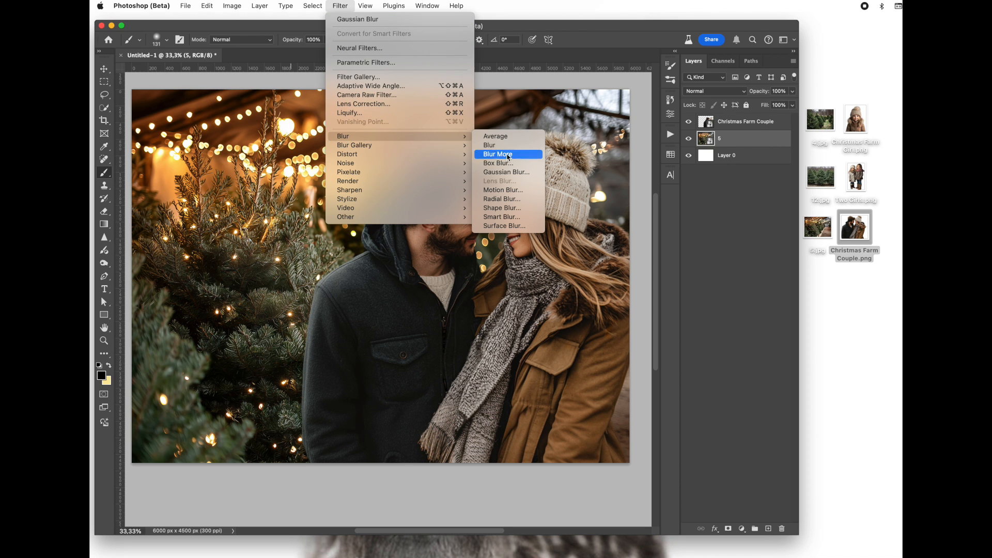
click(511, 176)
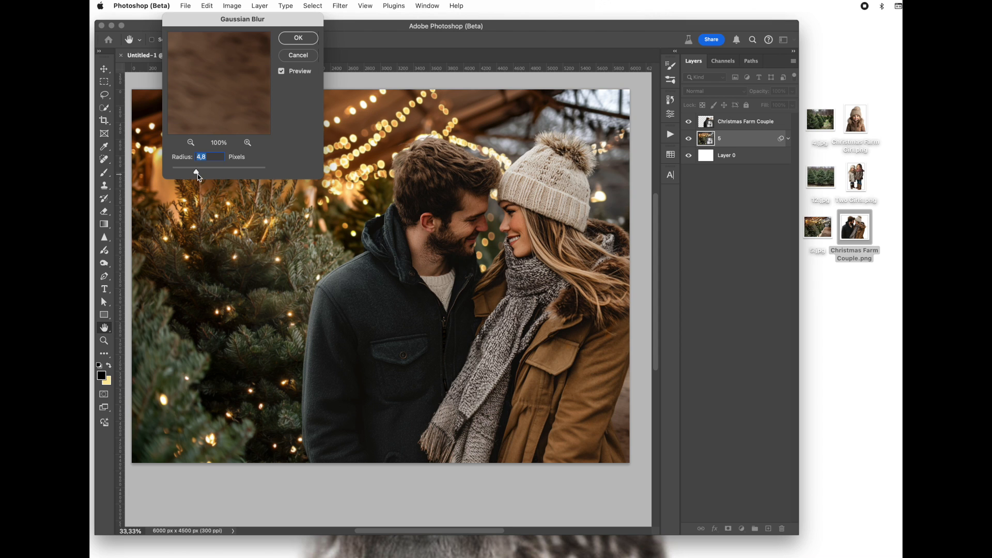
drag(196, 173, 194, 173)
click(299, 38)
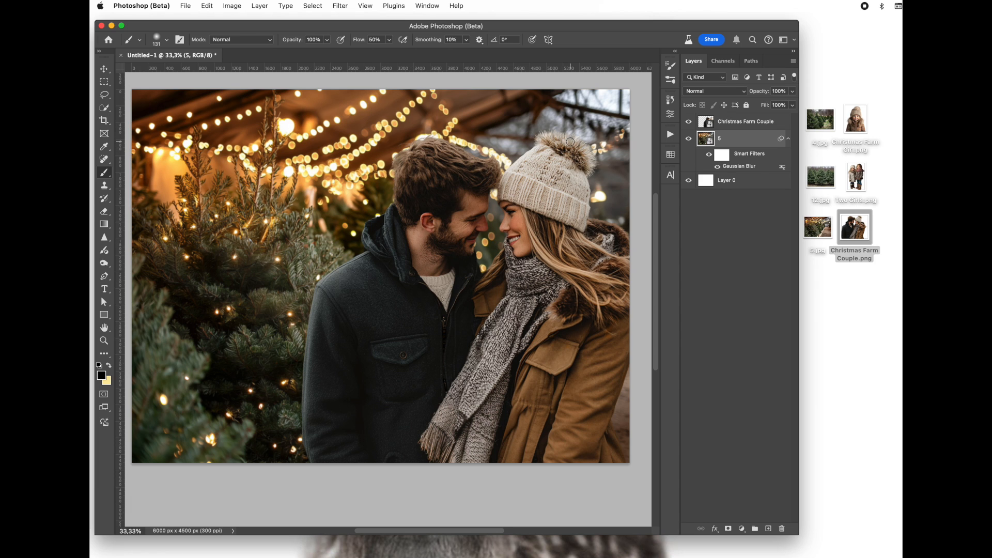
Add a Color Dodge layer filled with neutral black above the Christmas Farm Couple layer and clip it to that layer.
click(750, 125)
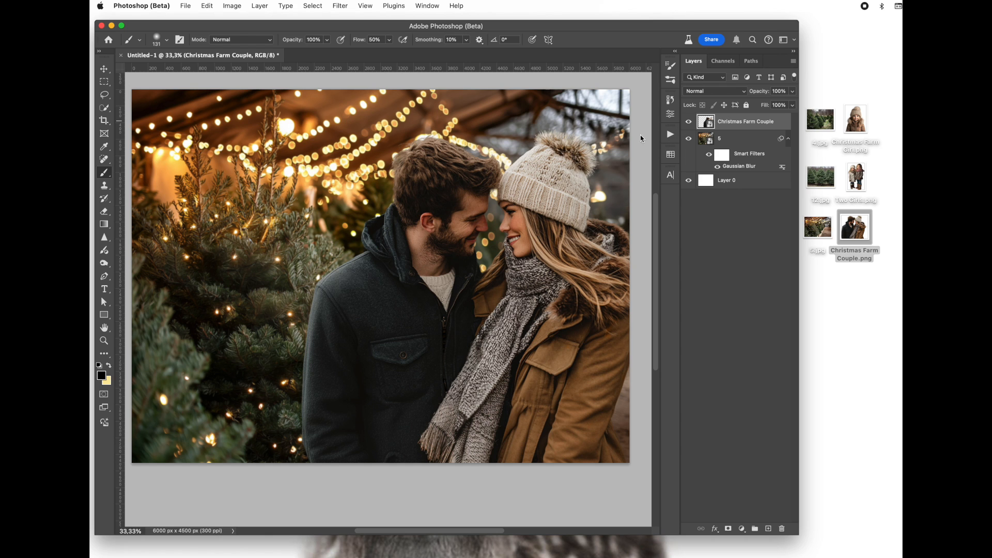
click(265, 7)
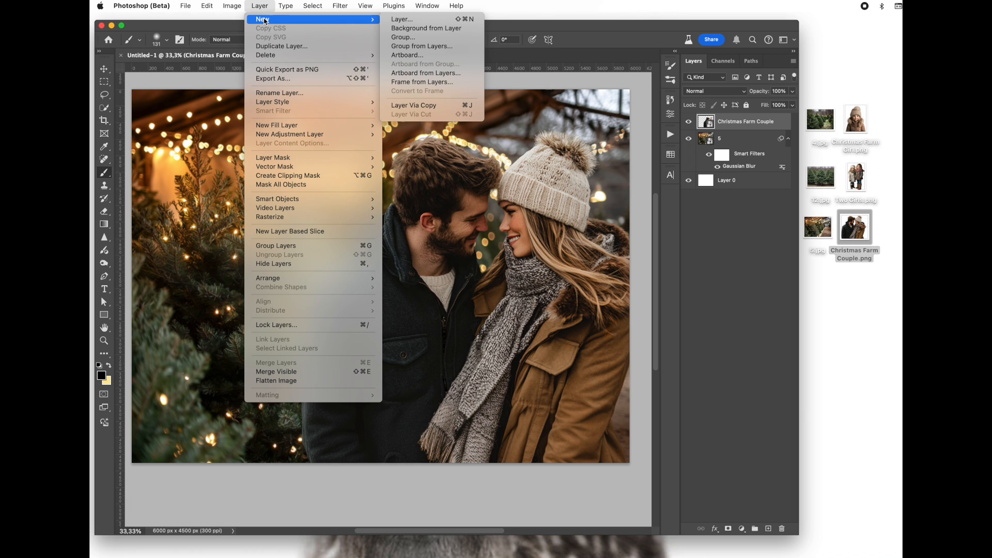
click(407, 20)
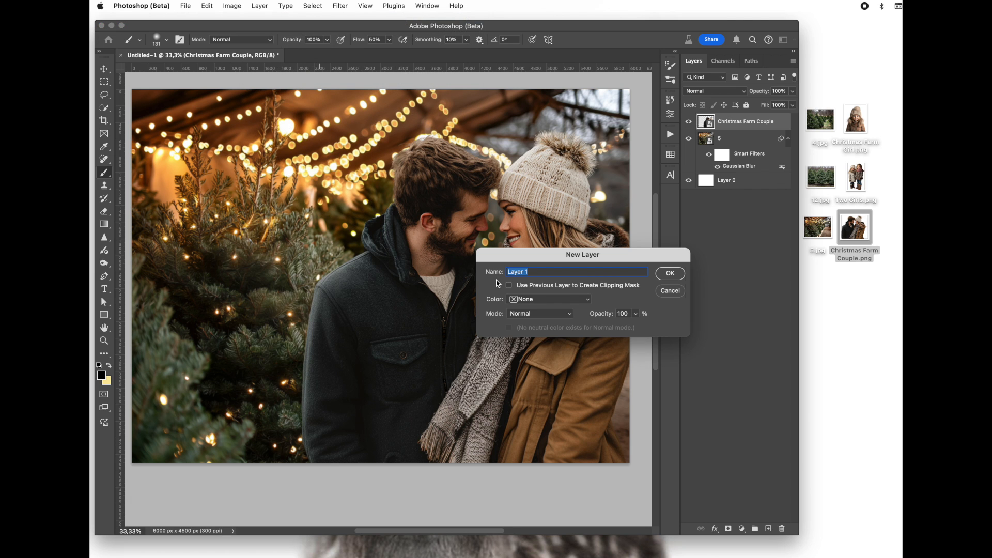
click(570, 316)
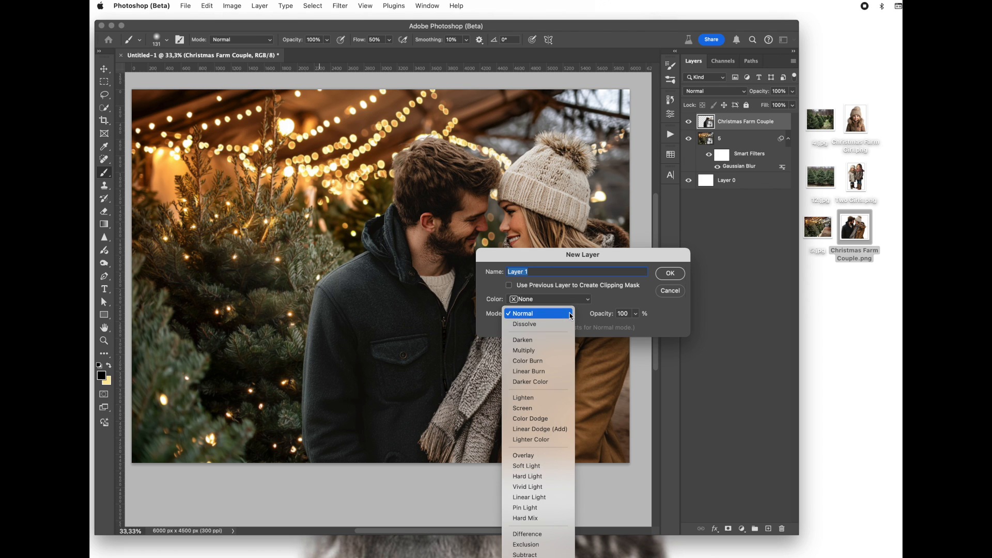
click(547, 421)
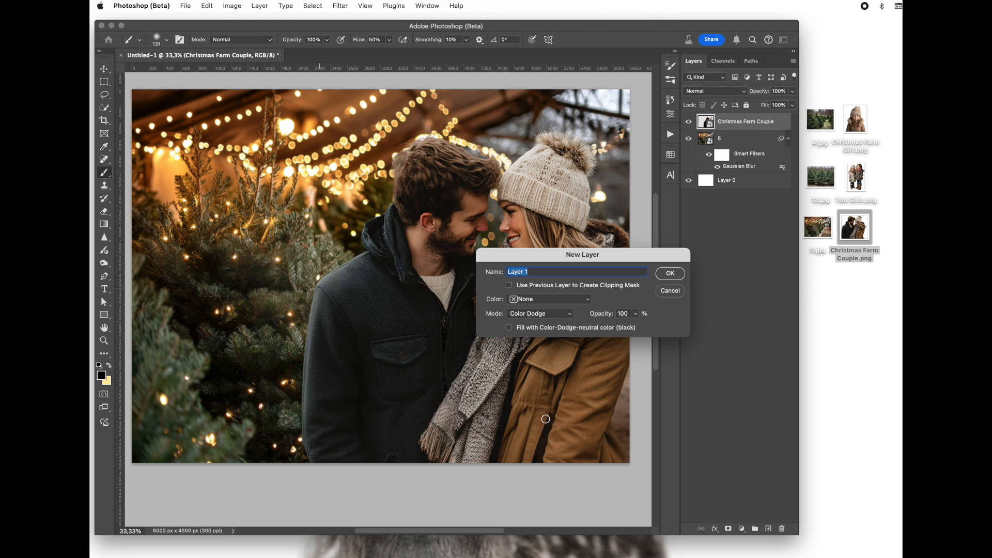
click(508, 328)
click(669, 273)
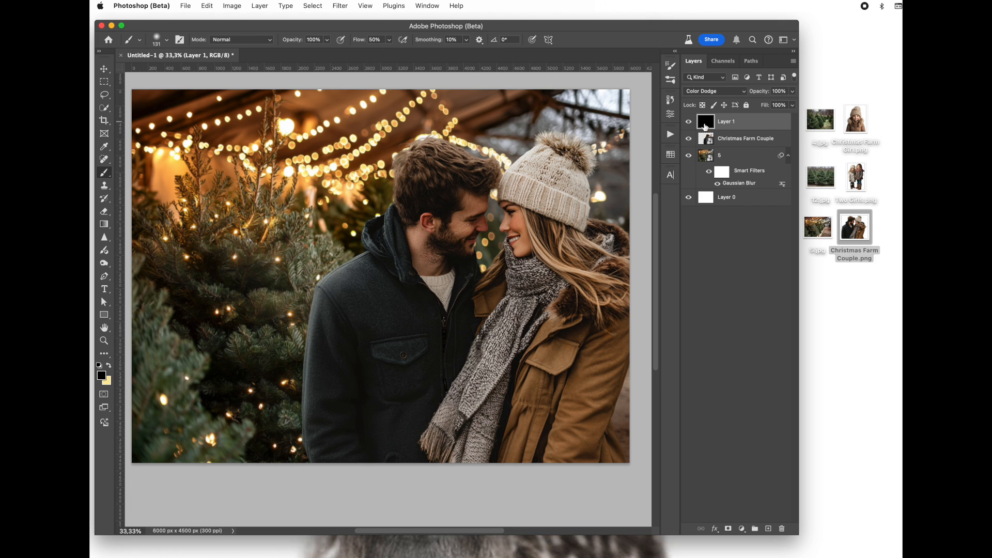
right_click(758, 126)
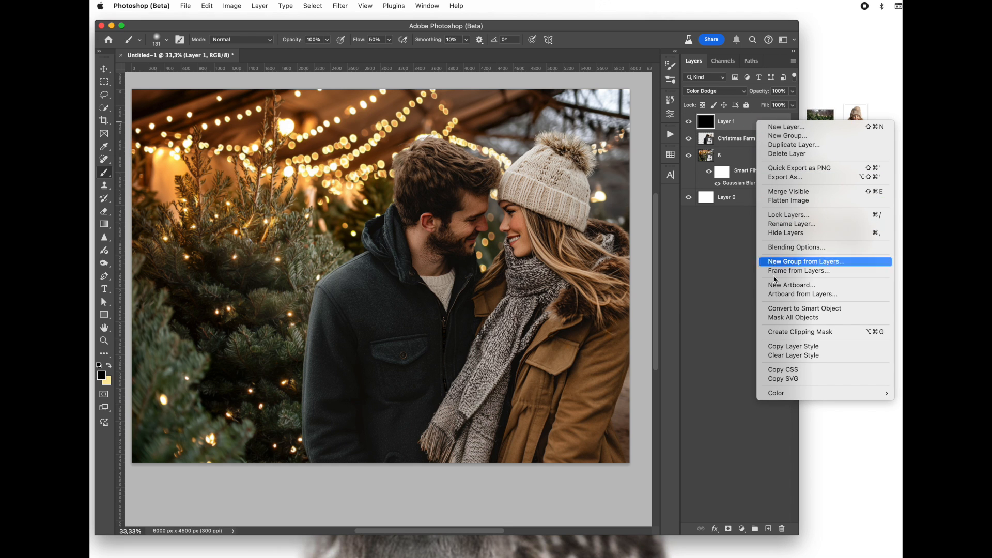
click(780, 335)
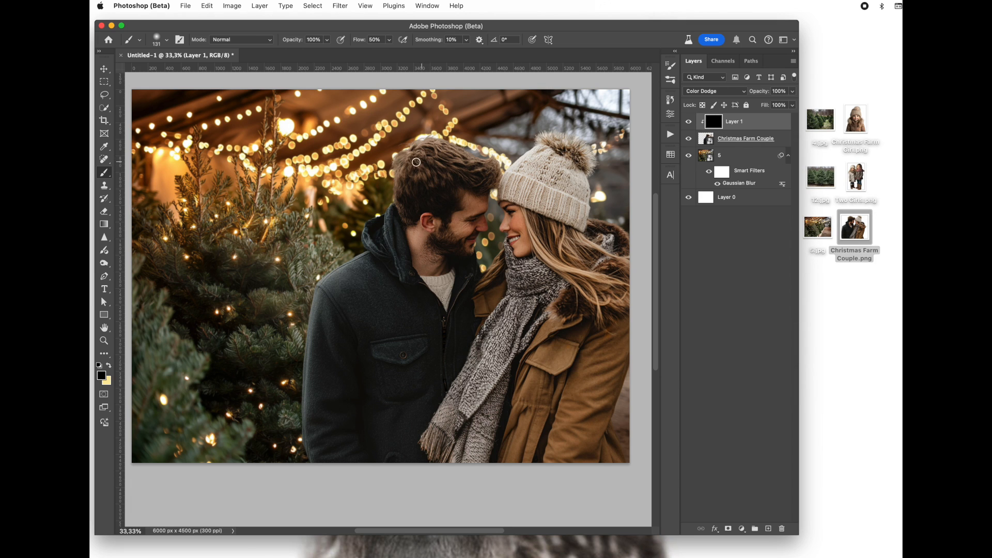
Set the brush's foreground colour to a light, warm orange-yellow that matches the string lights.
click(109, 365)
click(102, 376)
click(806, 363)
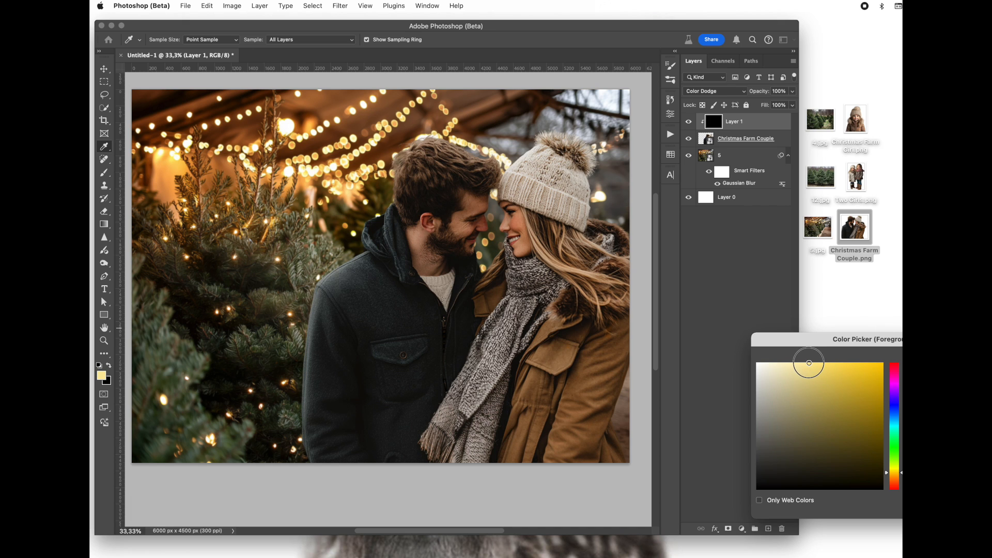
click(901, 474)
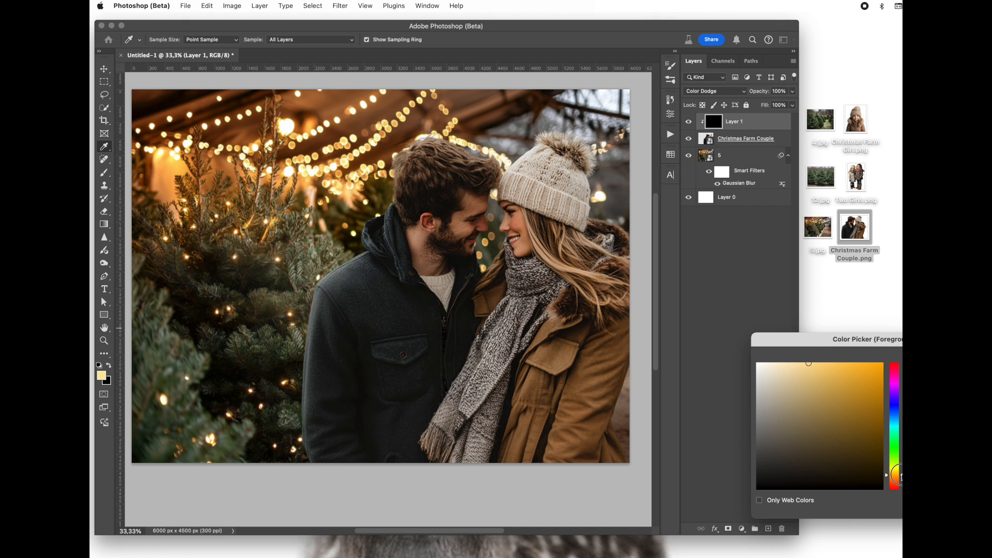
drag(808, 363, 813, 363)
key(Return)
key(b)
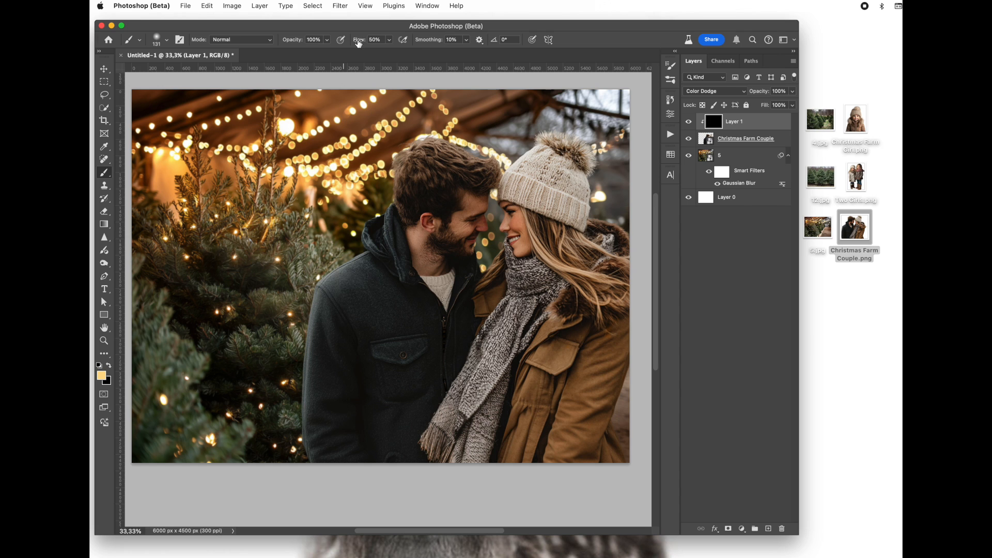
Try painting warm light over the man's hair at 50% brush flow, and undo the strokes.
mouse_move(432, 147)
mouse_down()
mouse_move(406, 155)
mouse_move(436, 157)
mouse_move(429, 169)
mouse_up()
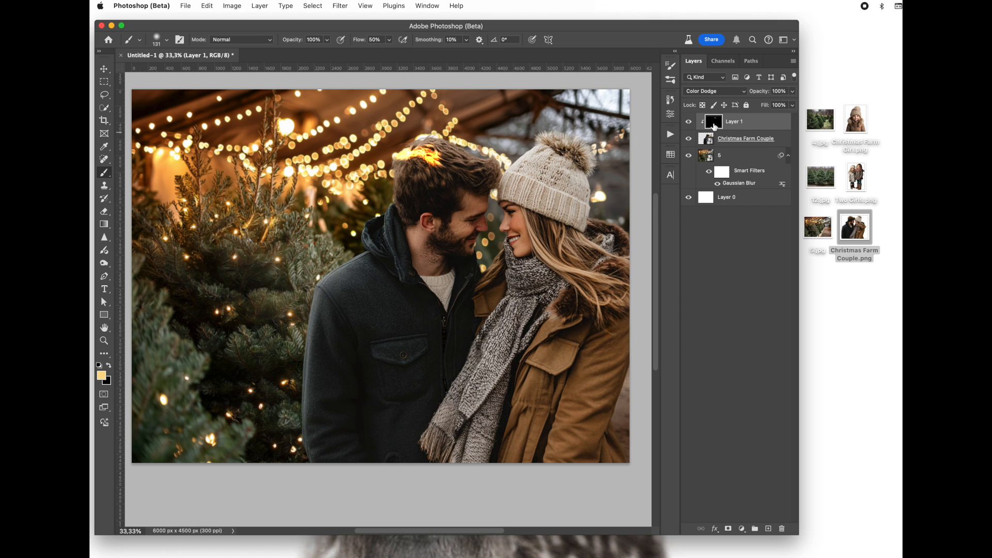
key(super+z)
key(super+z)
key(super+z)
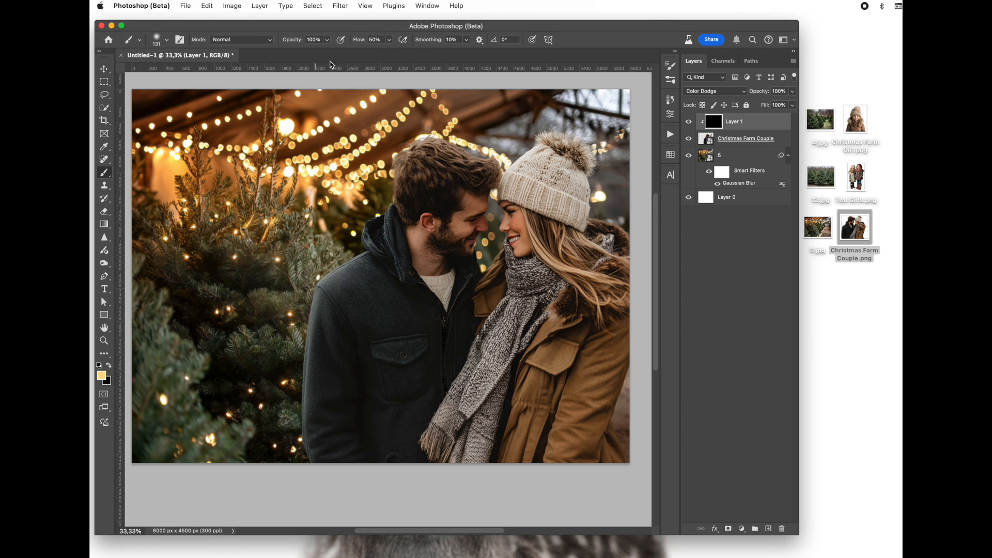
Paint subtle warm highlights on the man's hair, the hat's pom-pom and the woman's hair with a 220-pixel soft brush at 2% flow.
drag(361, 41, 335, 44)
click(167, 40)
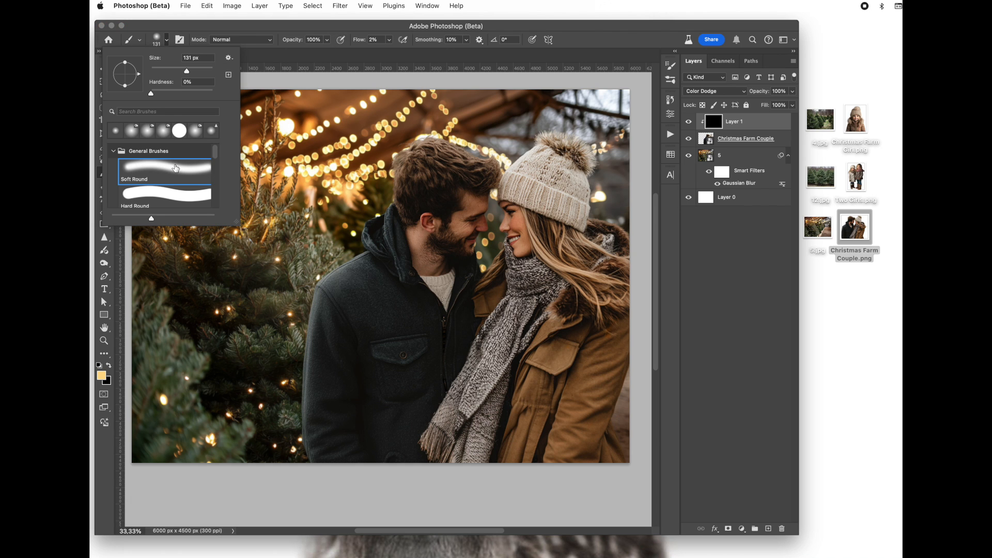
drag(426, 149, 438, 151)
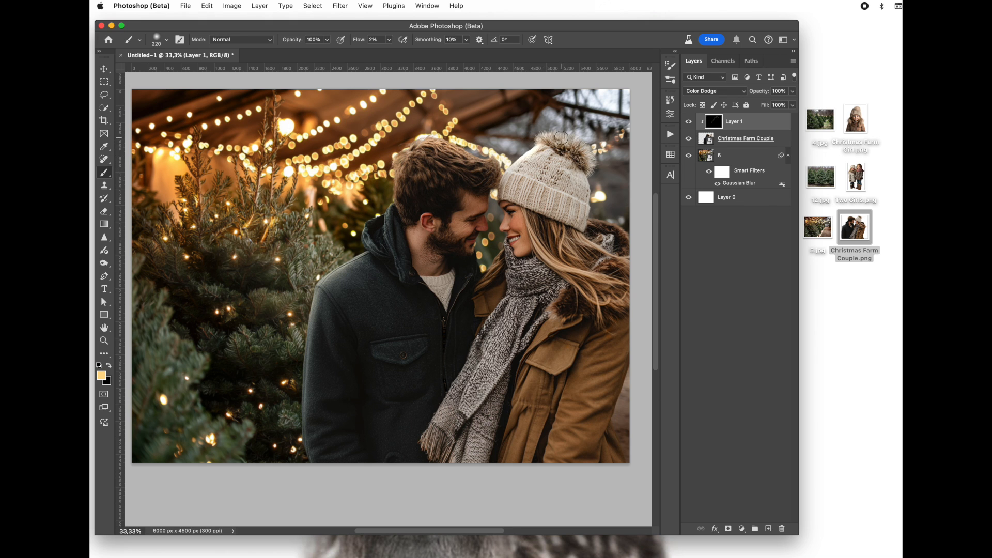
mouse_move(561, 147)
mouse_down()
mouse_move(592, 154)
mouse_move(549, 132)
mouse_move(591, 161)
mouse_move(556, 126)
mouse_move(565, 176)
mouse_move(521, 171)
mouse_move(522, 158)
mouse_move(568, 162)
mouse_up()
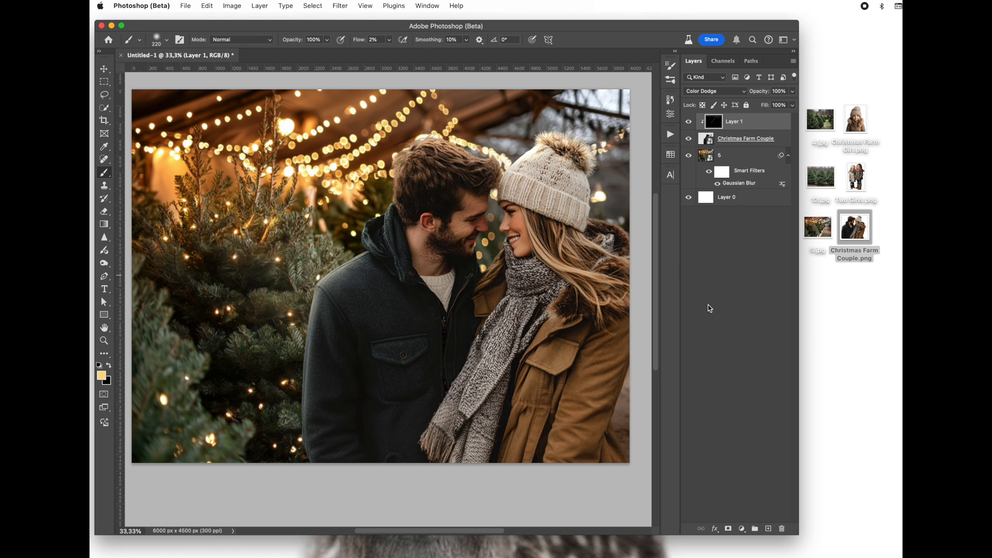
mouse_move(550, 259)
mouse_down()
mouse_move(579, 272)
mouse_move(542, 255)
mouse_move(599, 298)
mouse_up()
Compare the couple with and without the Color Dodge highlights by toggling Layer 1, both close up and in the full composition.
key(super+equal)
scroll(366, 226, right, 3)
scroll(366, 225, up, 2)
click(689, 123)
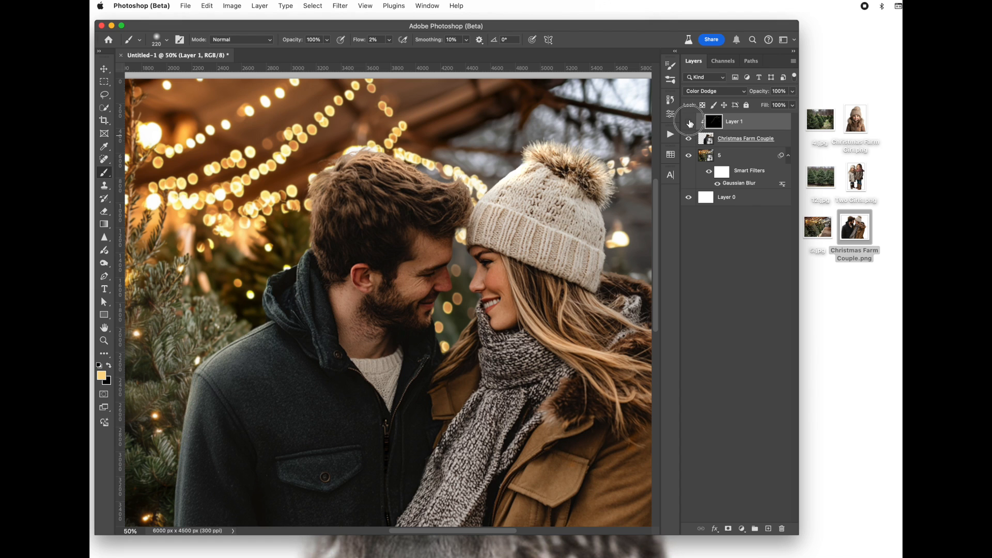
click(689, 123)
key(super+minus)
key(super+minus)
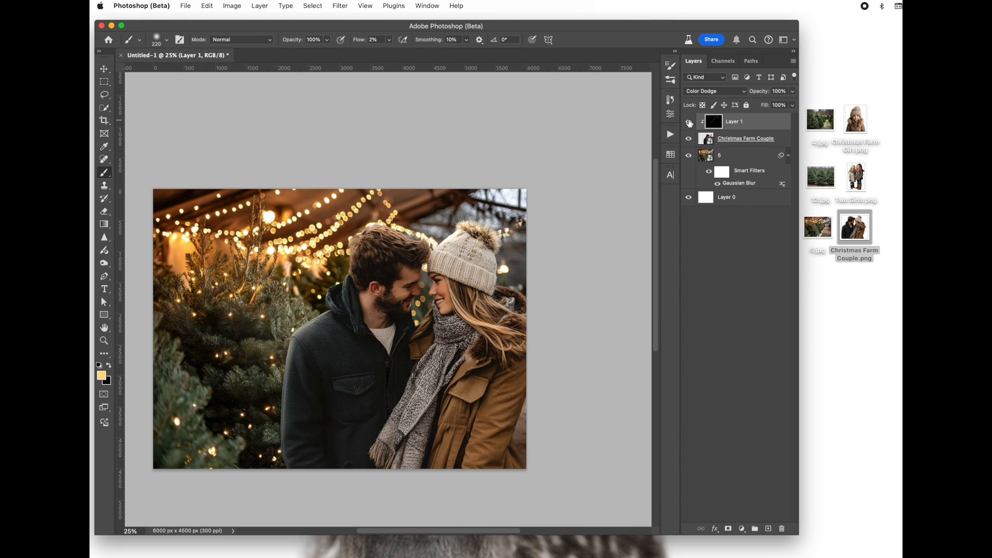
scroll(443, 176, left, 3)
scroll(443, 176, down, 2)
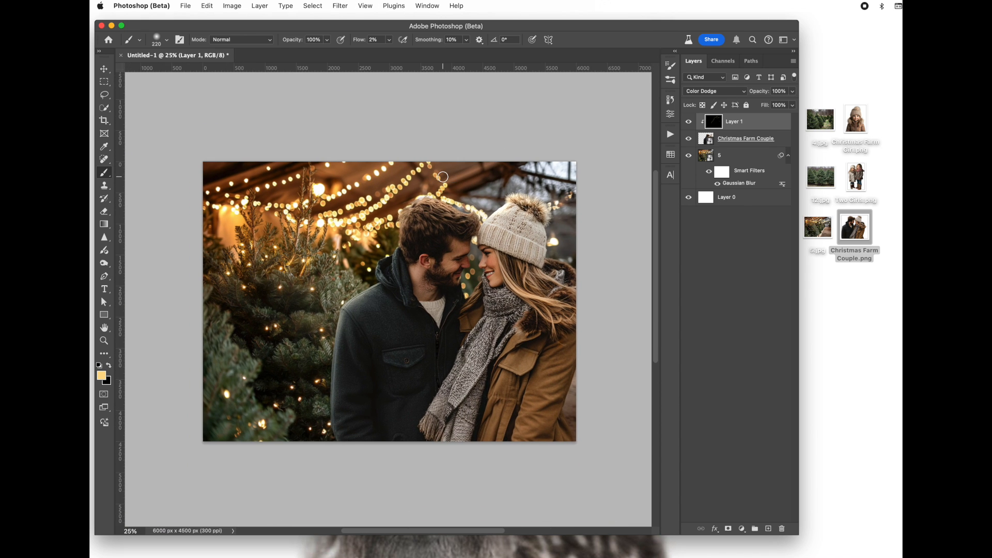